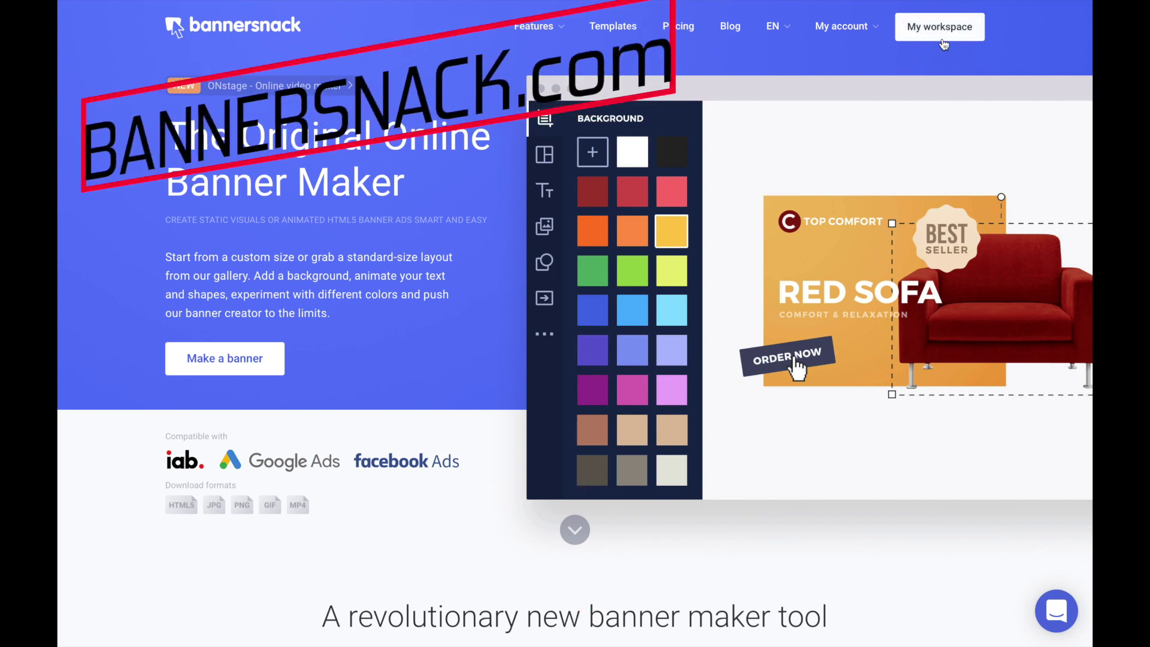
- Go to My workspace, dismiss the chat card, and open the Social Media POST design for editing
mouse_move(789, 28)
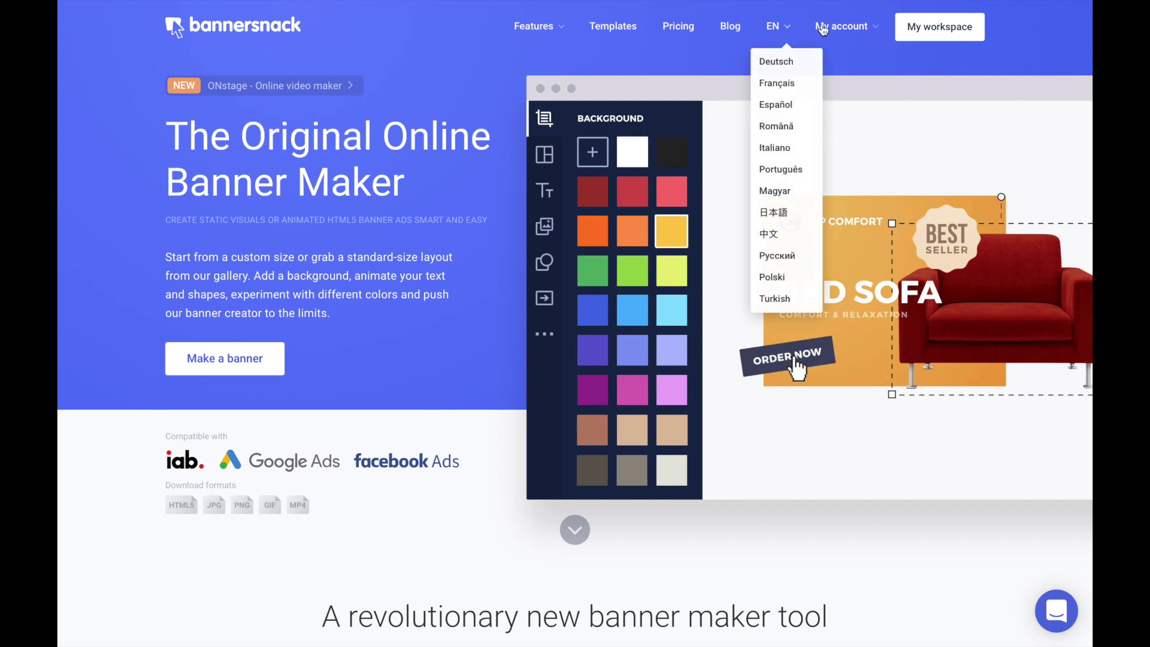
mouse_move(849, 33)
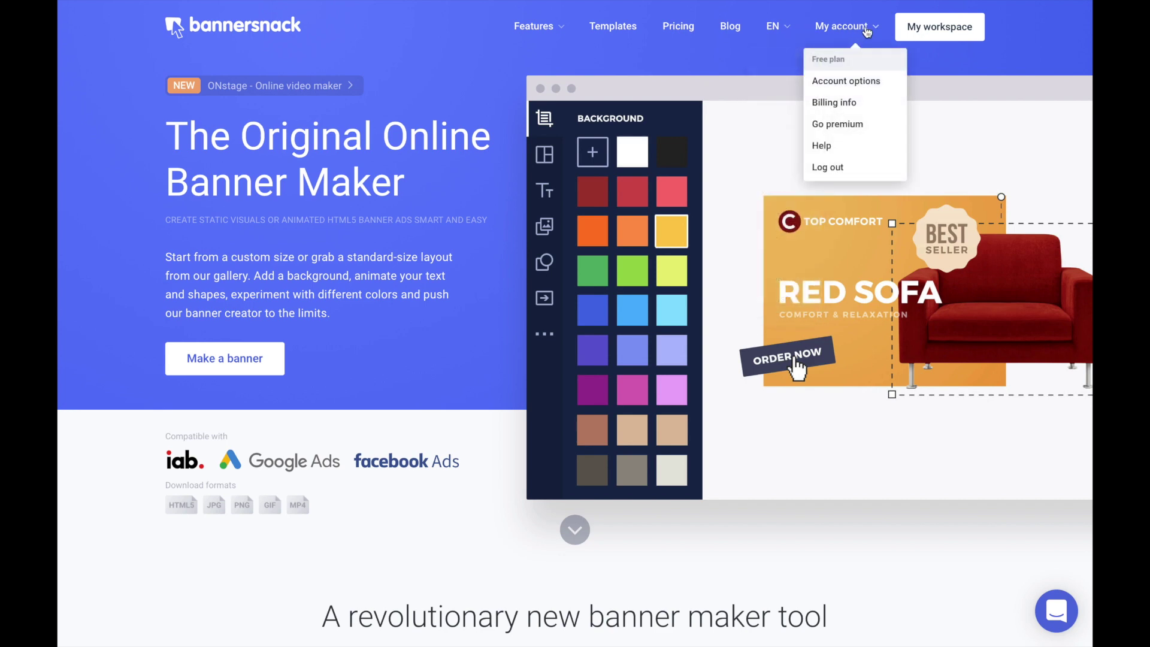
click(940, 28)
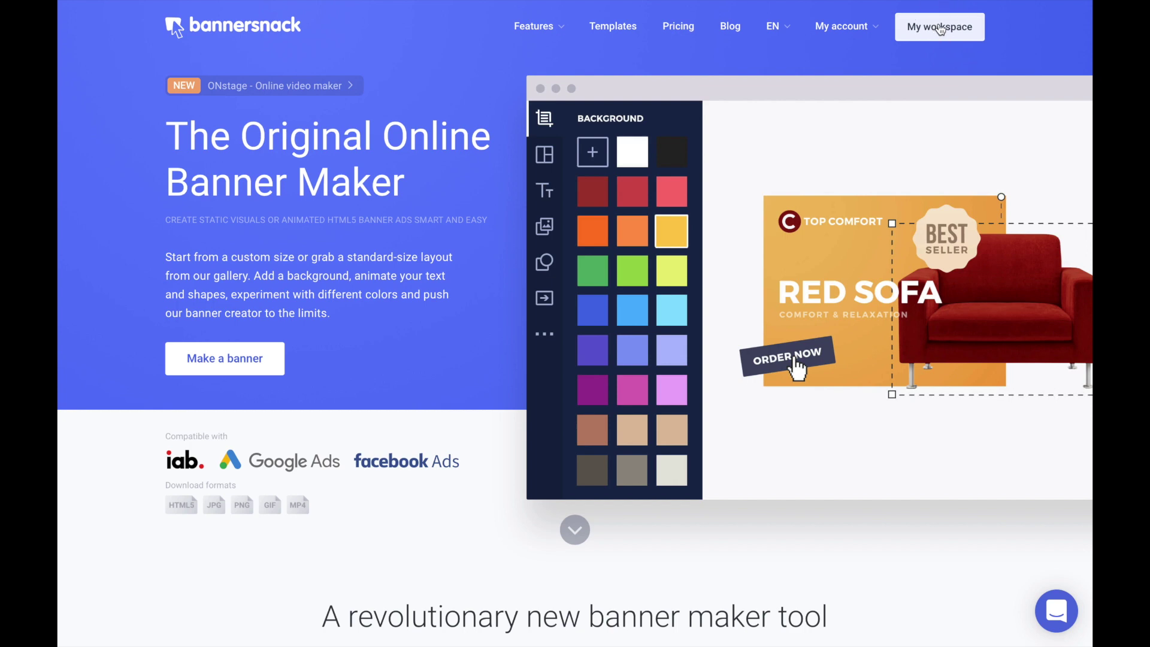
click(940, 28)
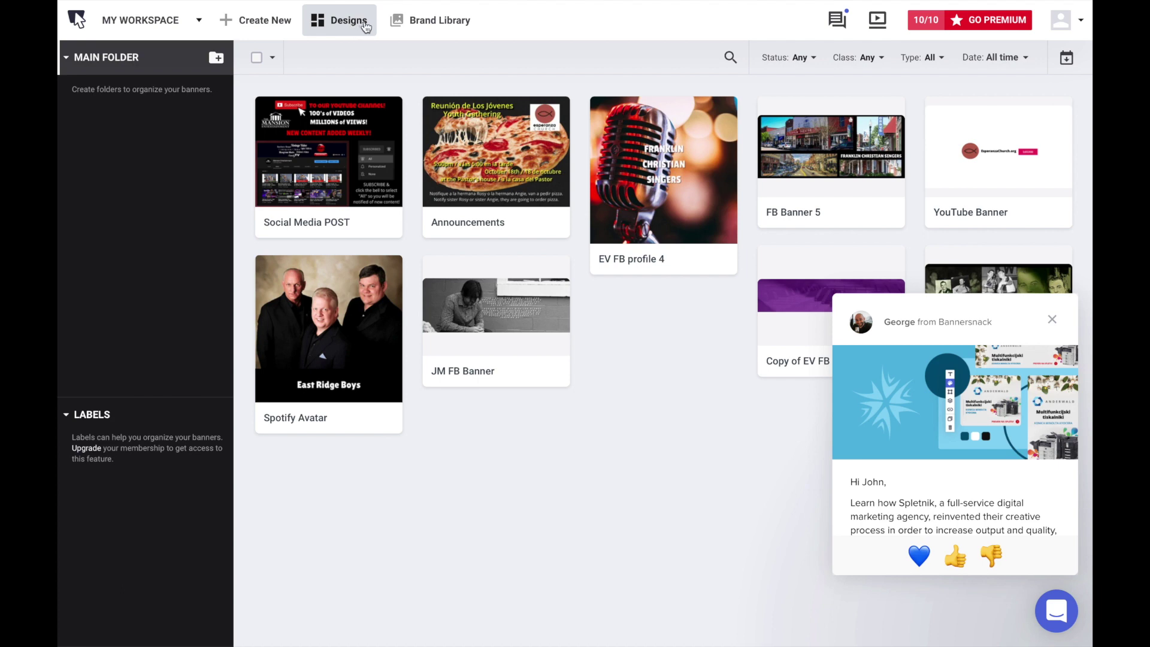
click(1052, 322)
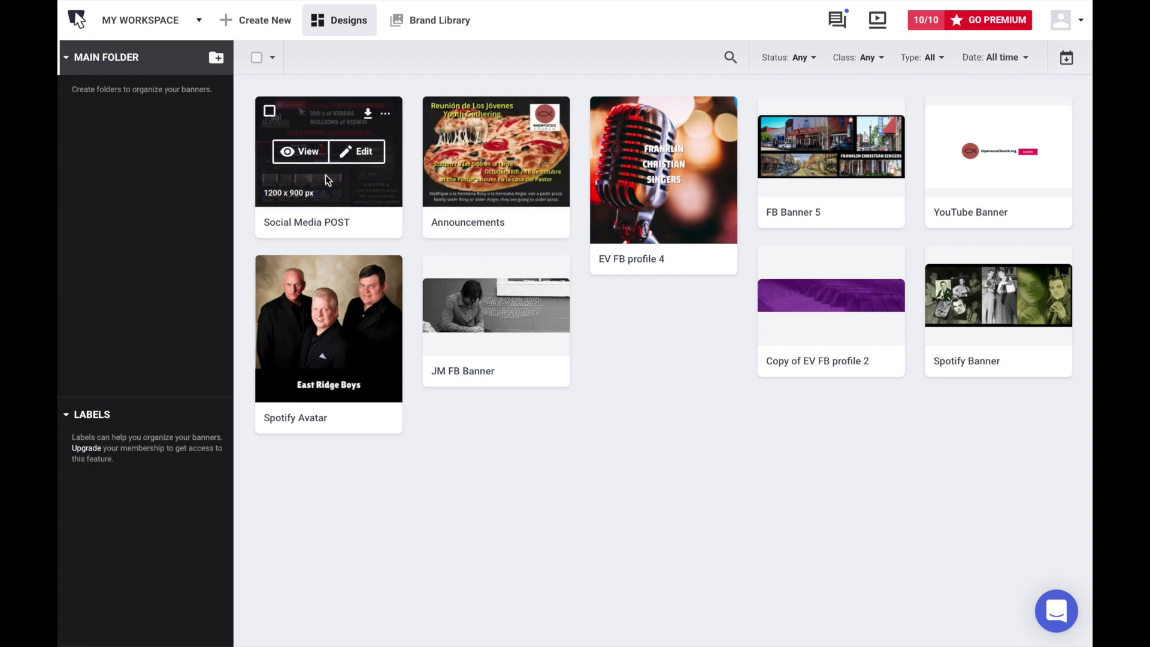
click(361, 152)
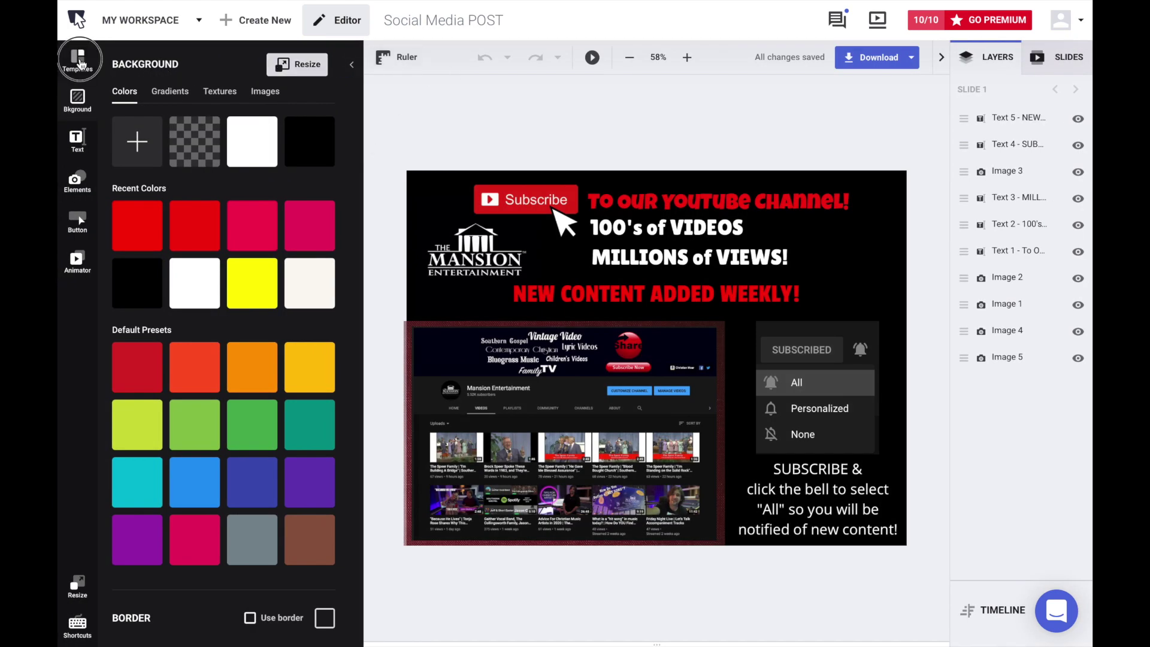
- Show the template gallery and its list of template categories
click(80, 61)
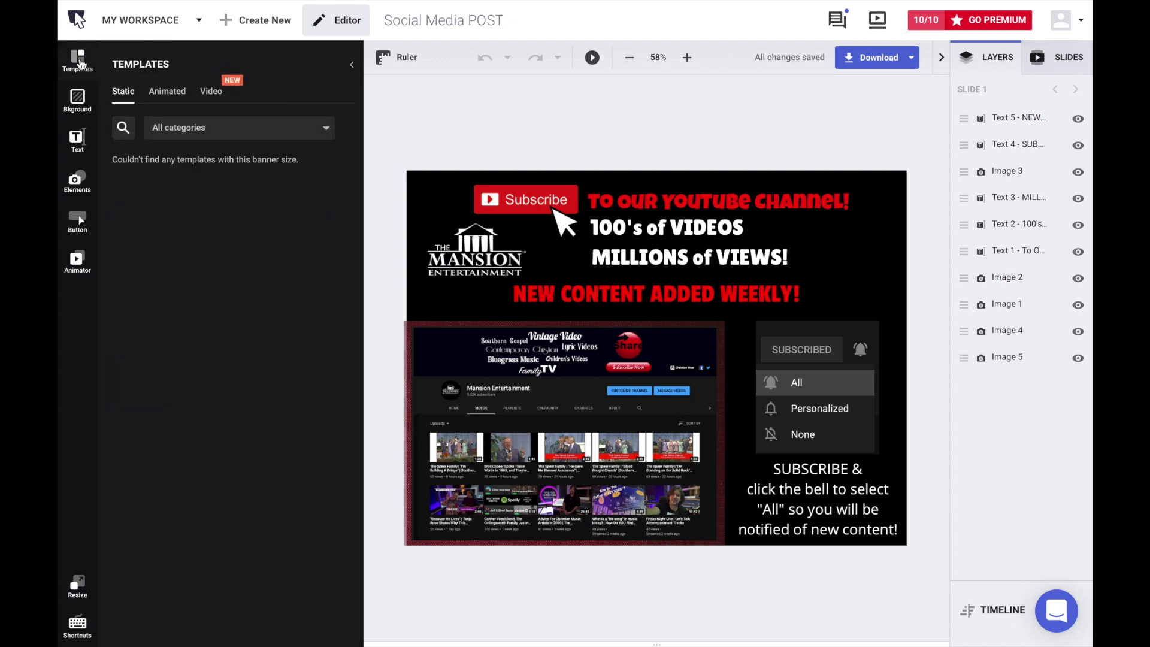
click(326, 131)
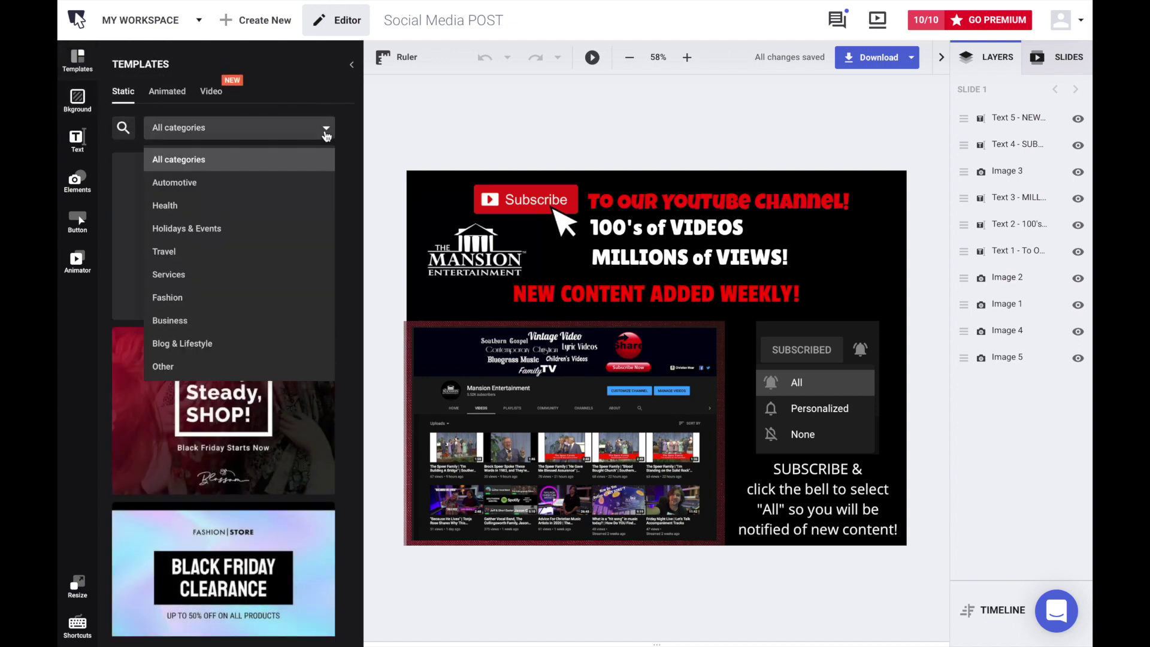
click(327, 132)
click(264, 132)
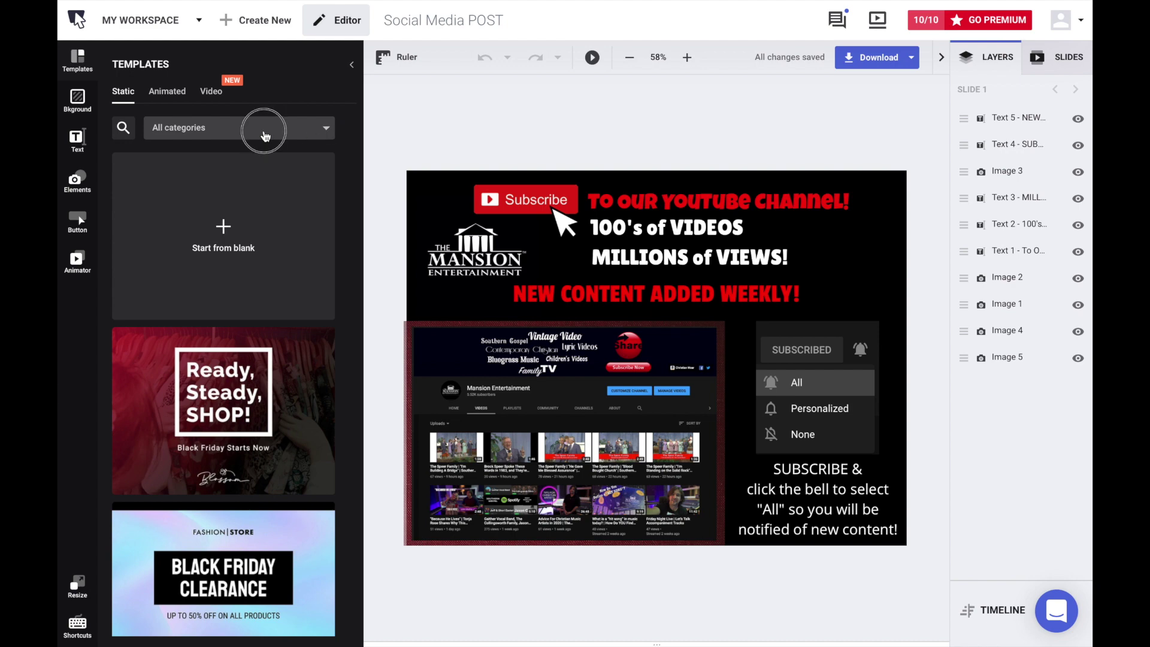
- Search templates for 'so', clear the search, then switch to the Background panel
click(123, 127)
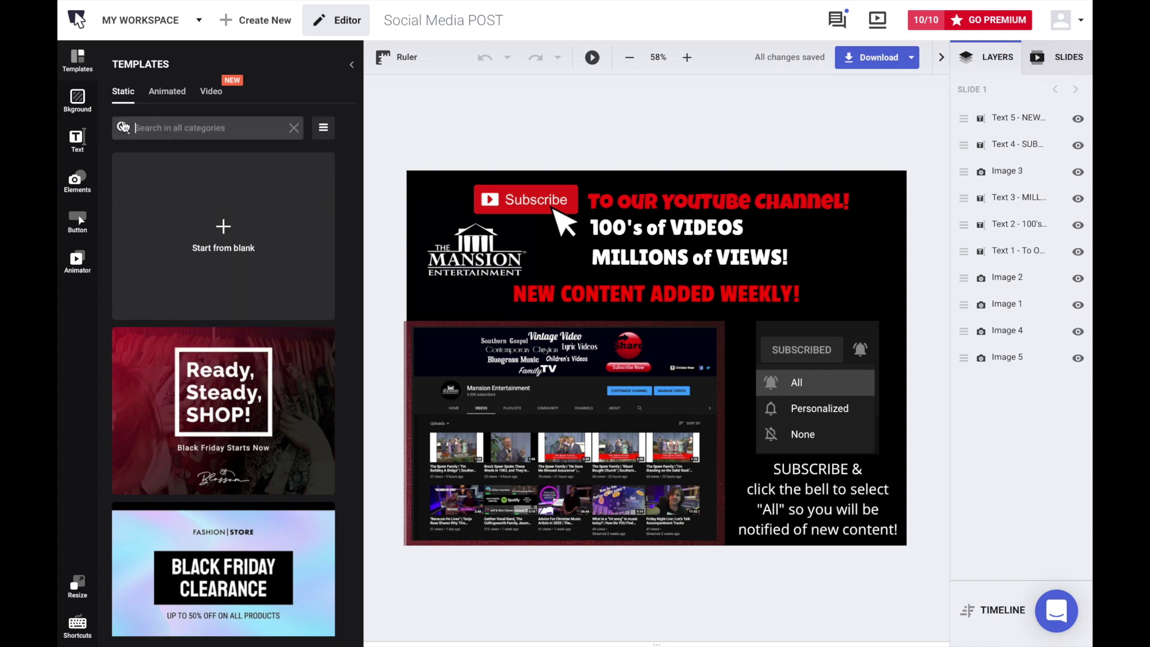
text(social media)
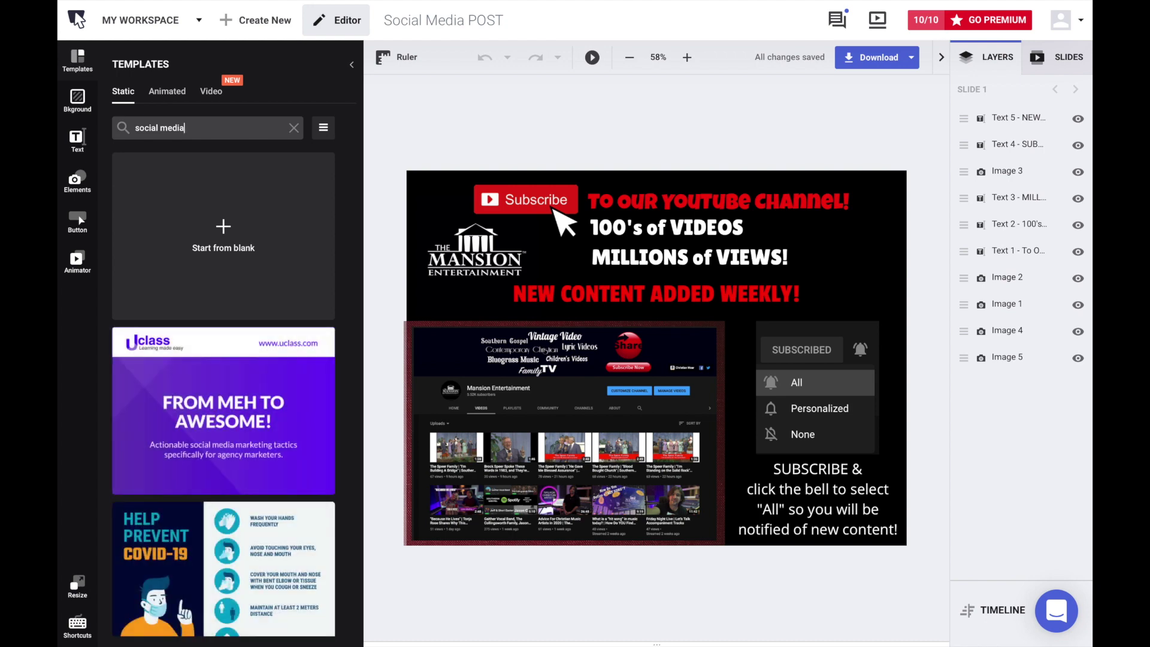
scroll(190, 308, down, 3)
scroll(189, 309, up, 3)
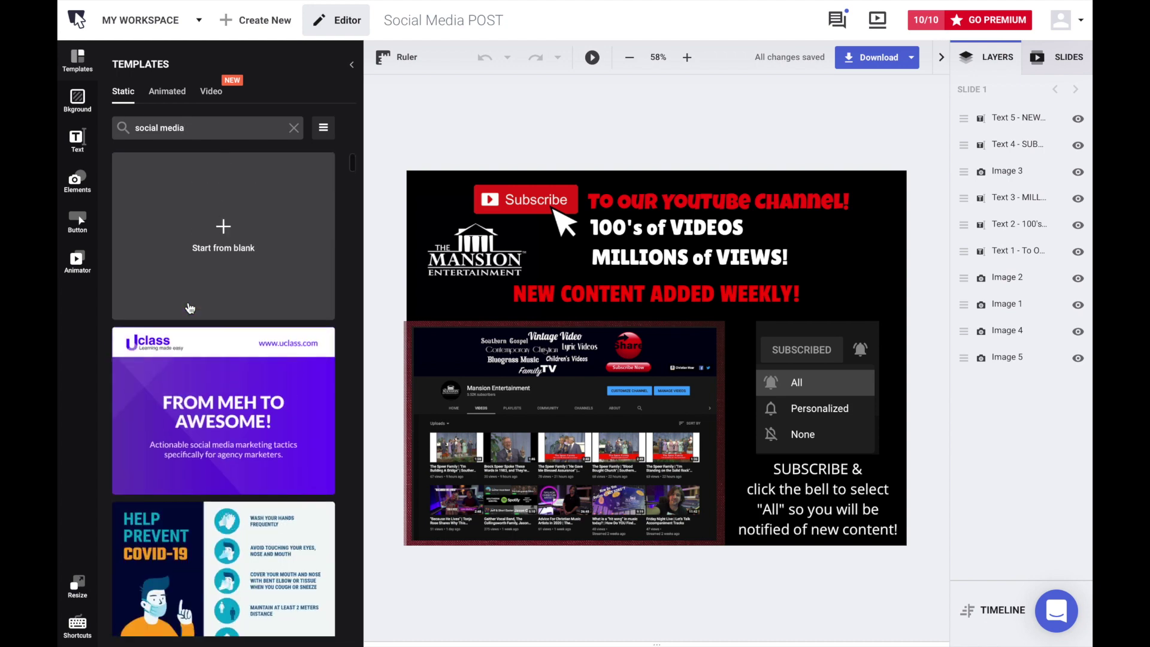
click(294, 132)
click(326, 131)
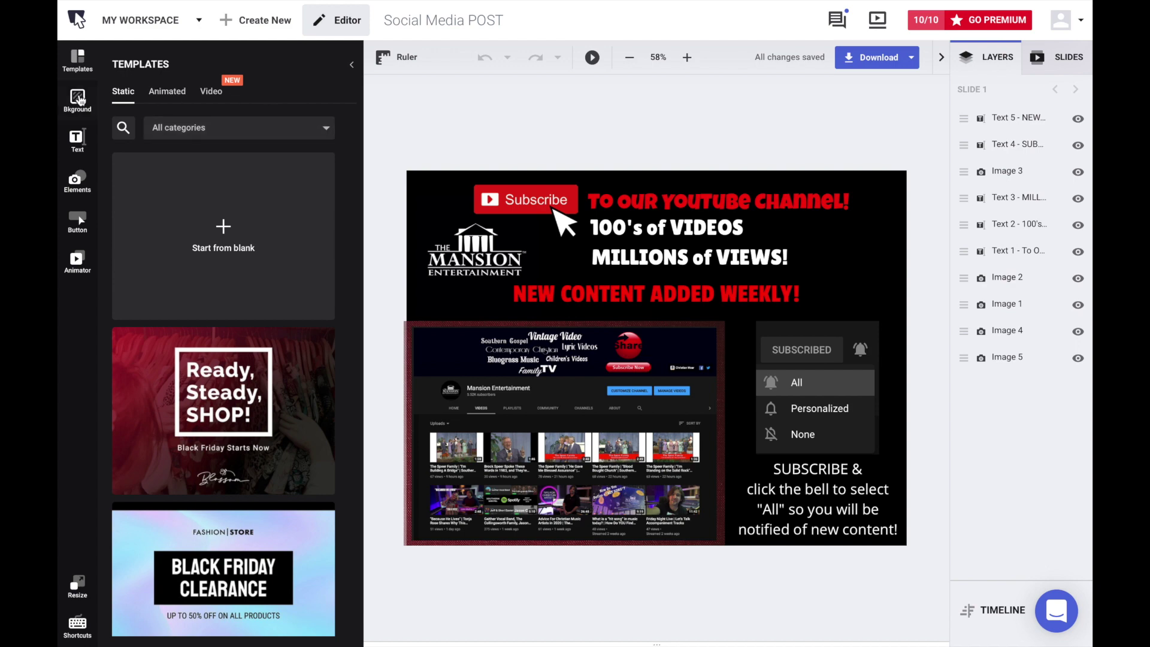
click(79, 99)
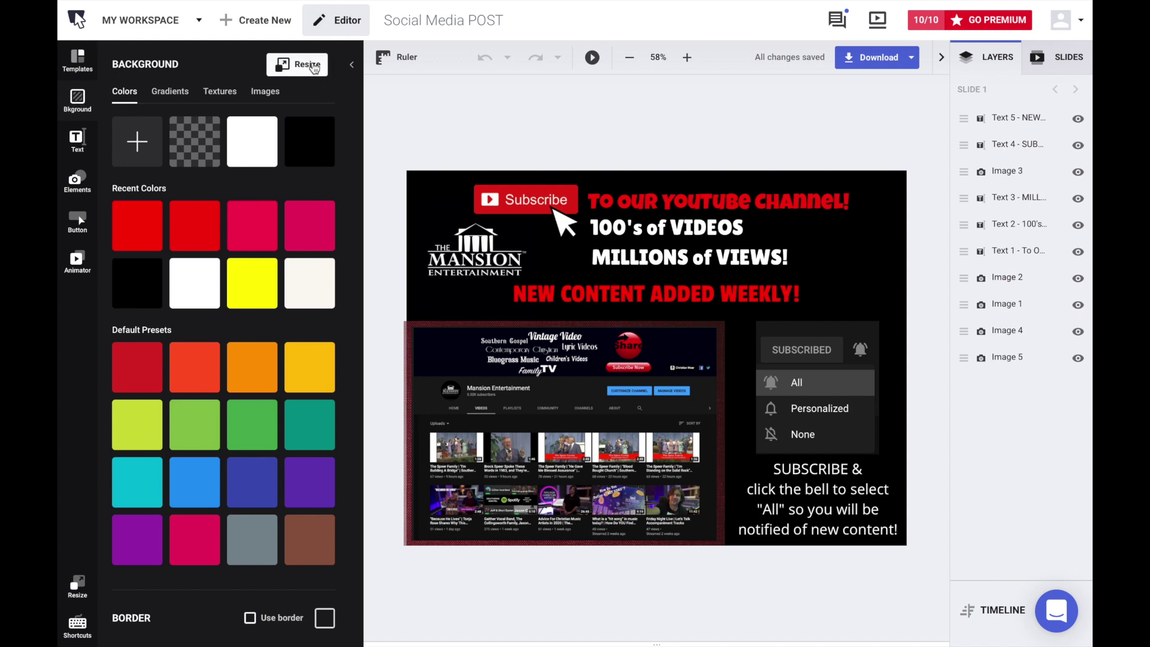
- Browse the Social size presets and the Custom size option, keeping the Facebook Post size
click(308, 65)
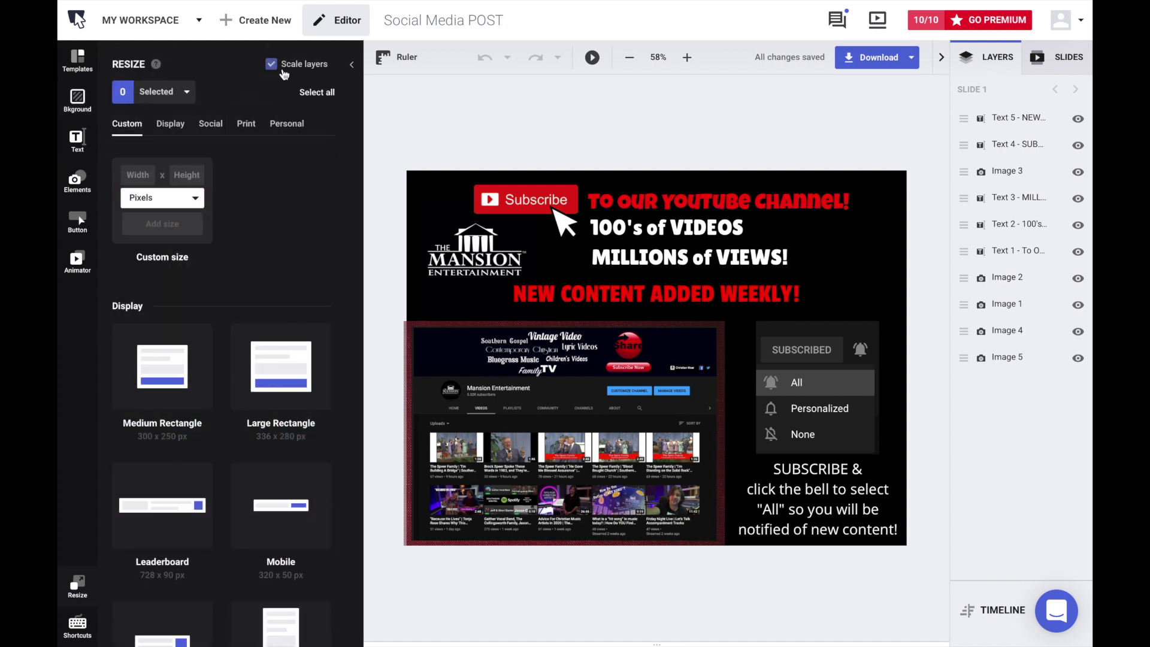
click(212, 124)
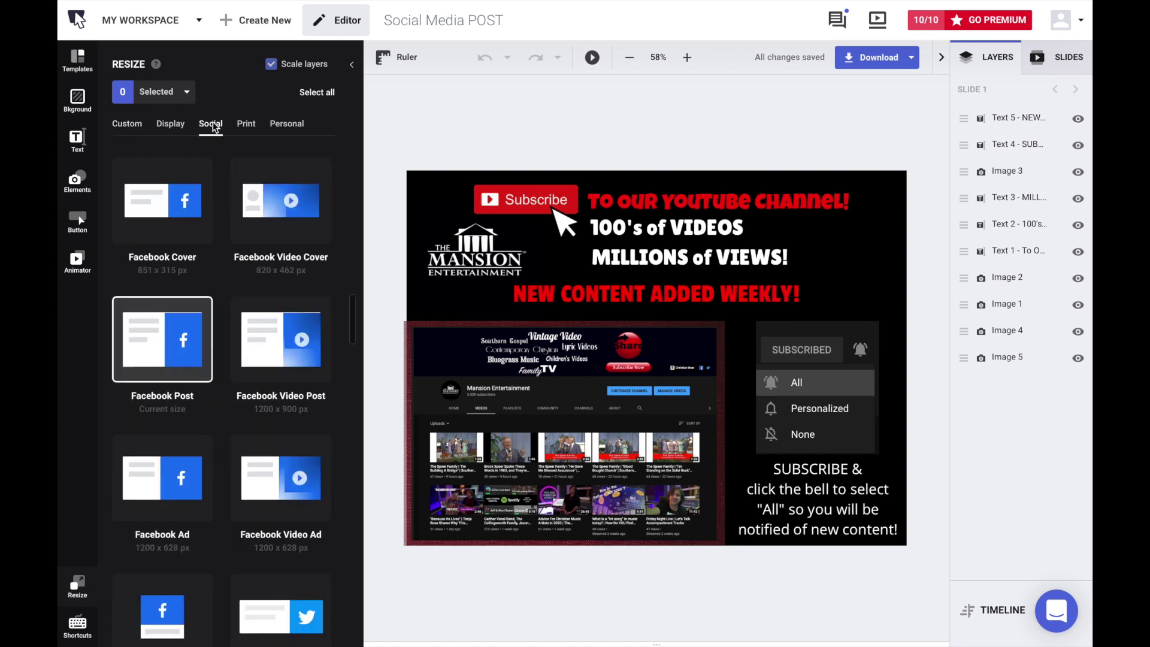
scroll(241, 266, down, 10)
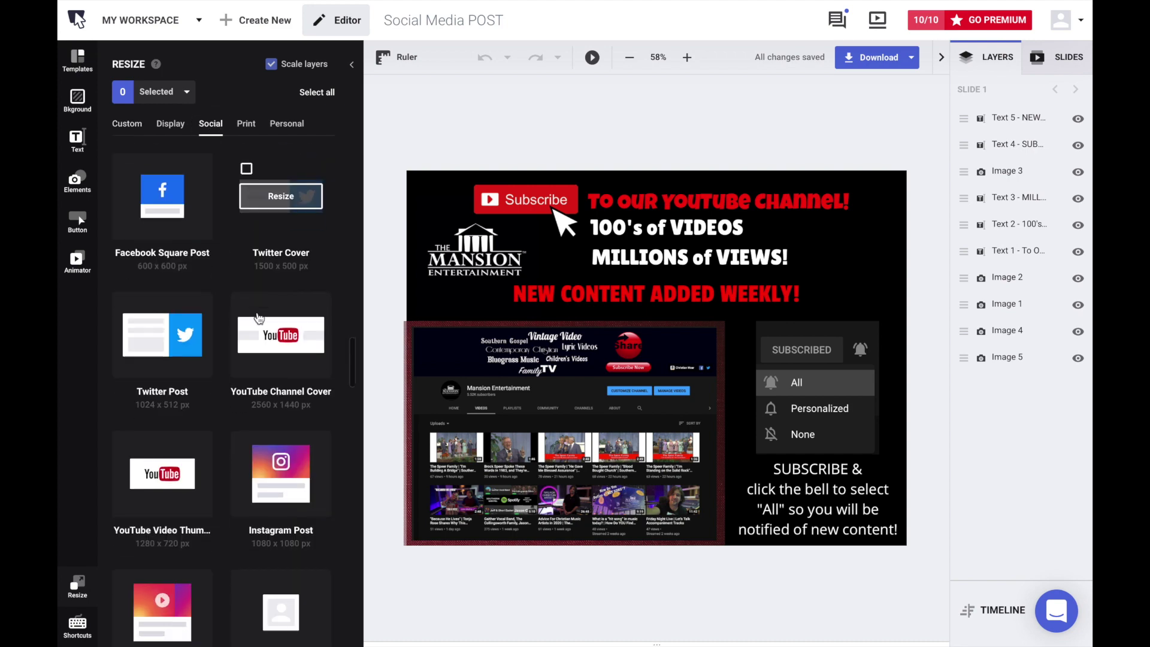
scroll(259, 317, down, 8)
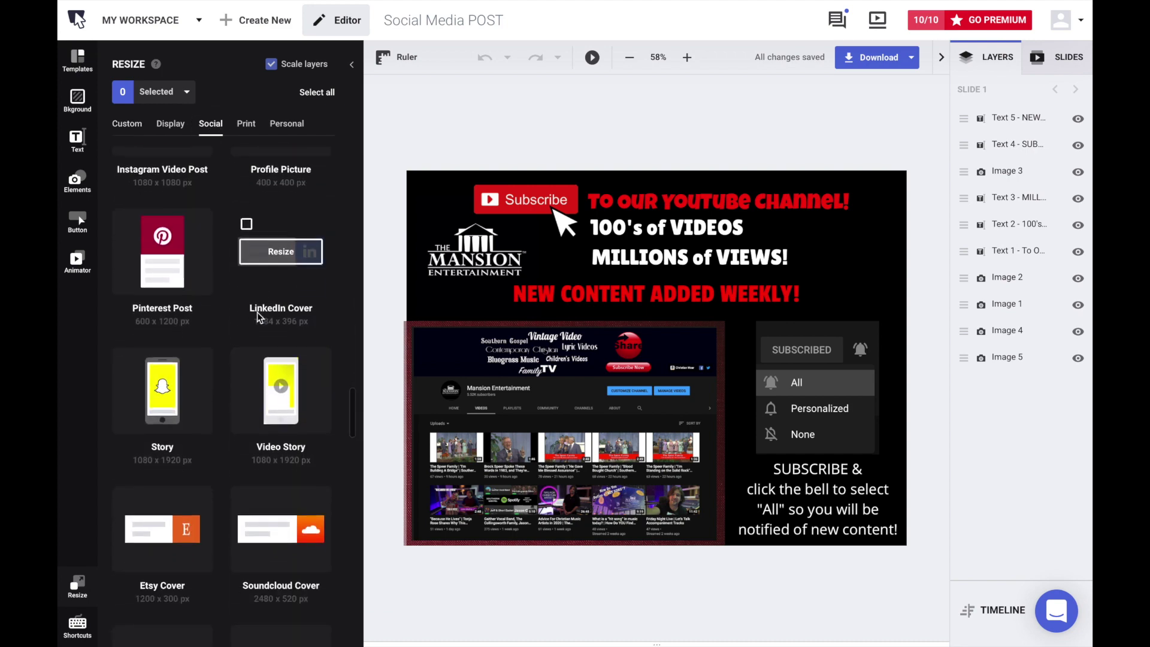
scroll(259, 317, down, 2)
scroll(258, 318, up, 12)
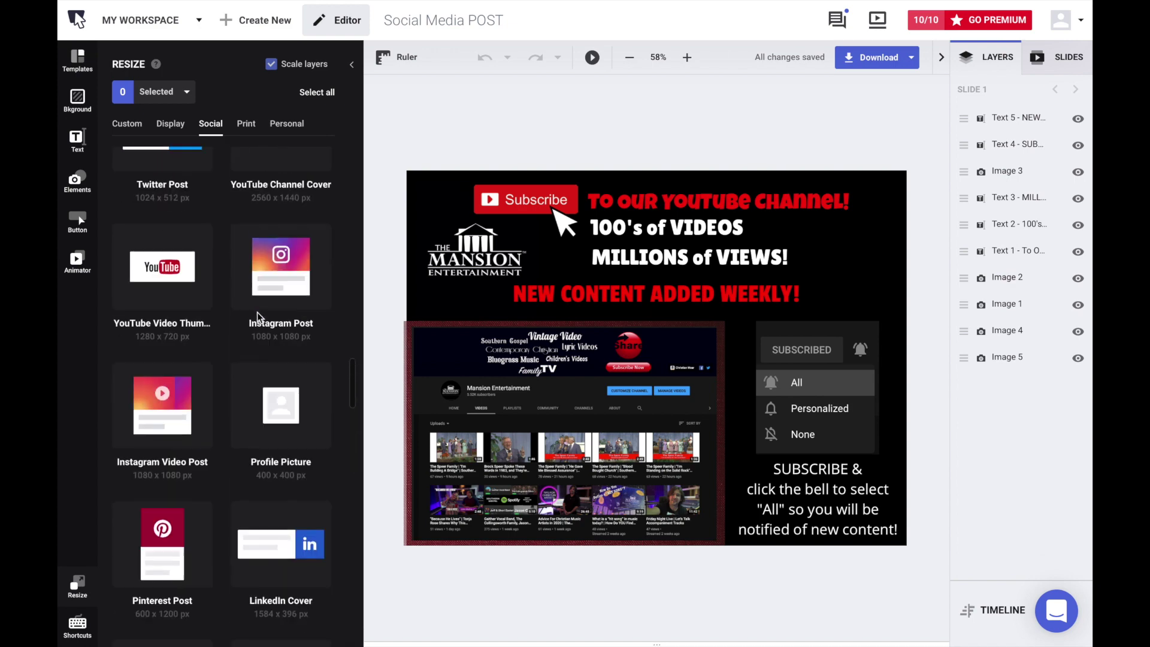
scroll(259, 318, up, 3)
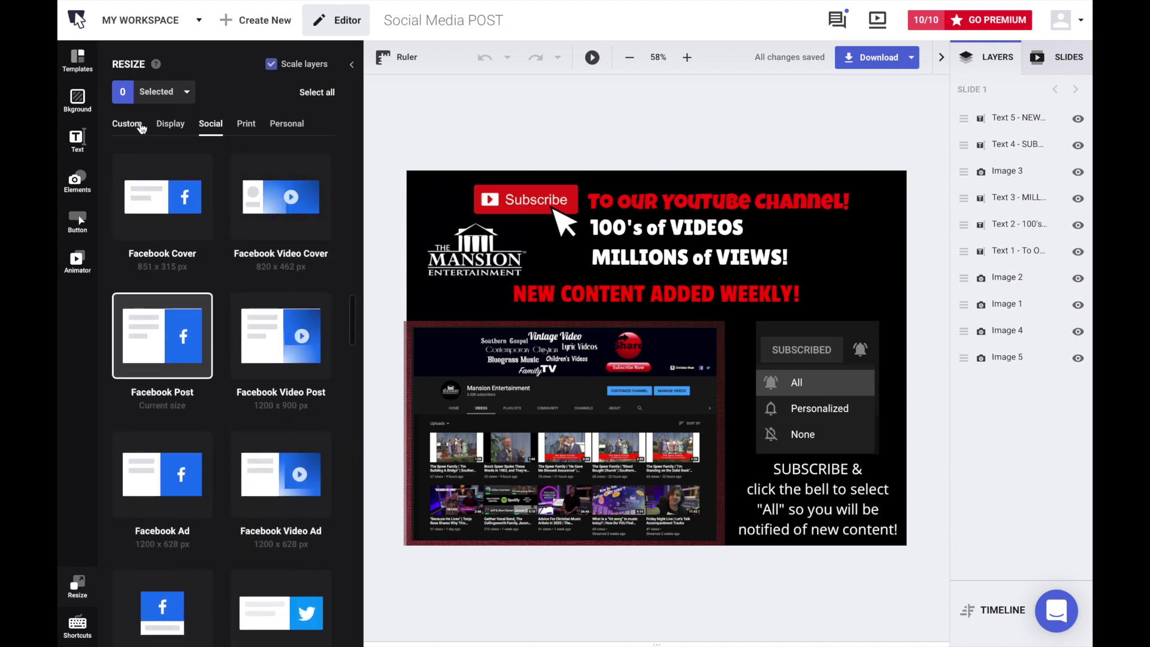
click(135, 124)
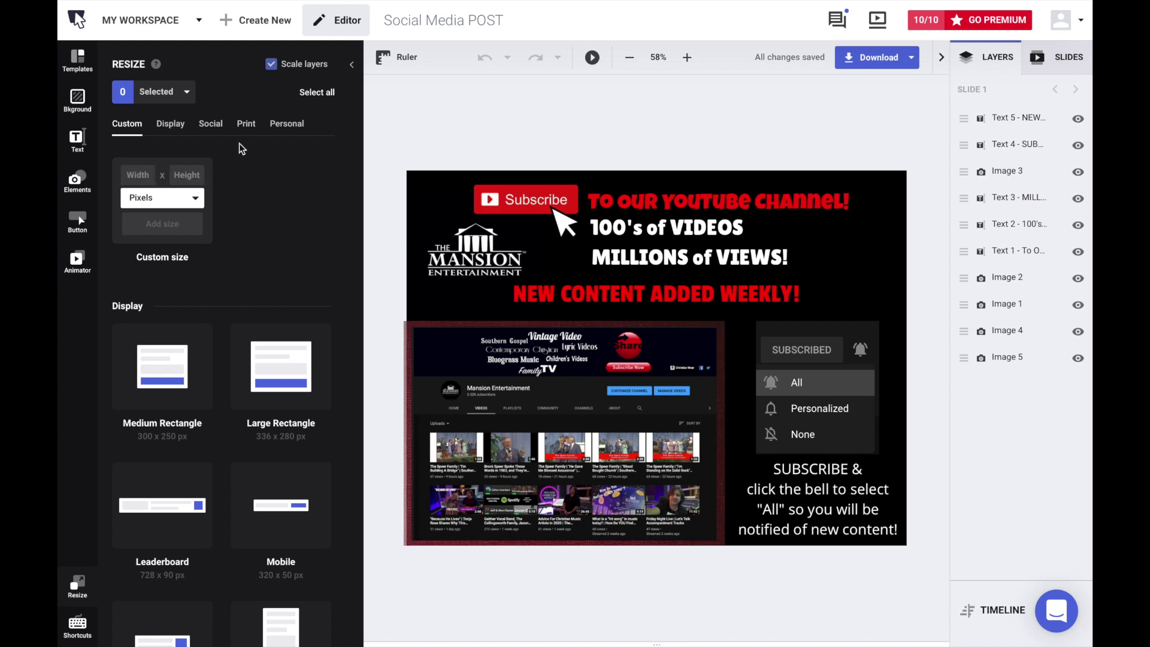
click(78, 97)
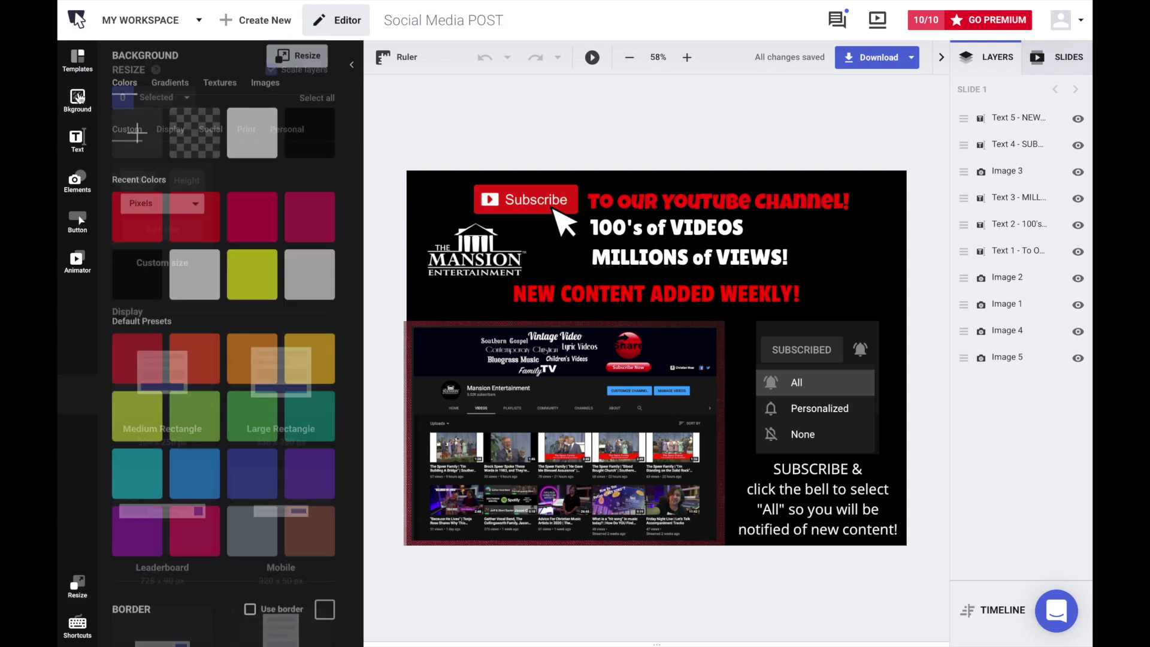
- Try a yellow gradient, then the green dotted texture, and restore the black background
click(310, 139)
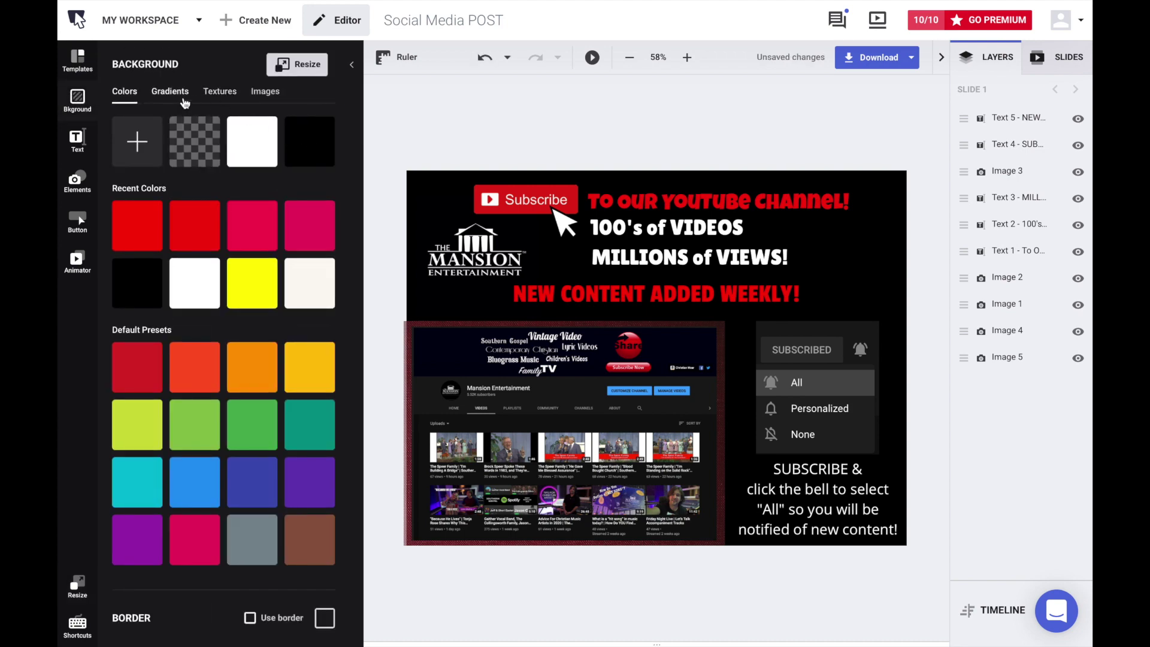
click(176, 94)
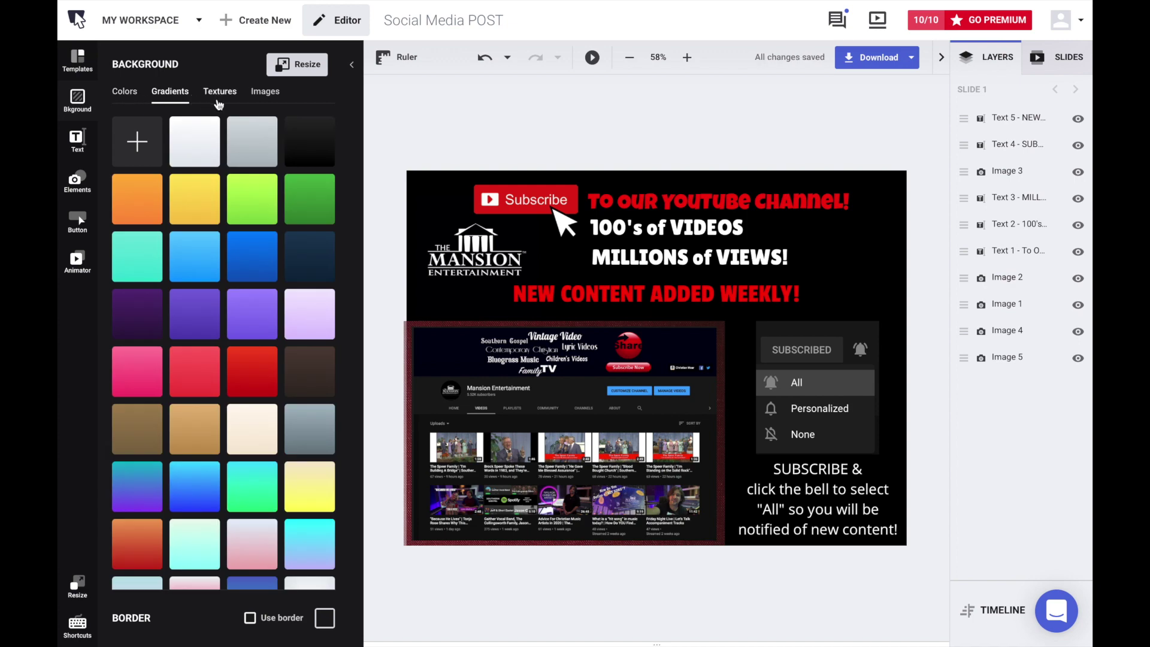
click(206, 195)
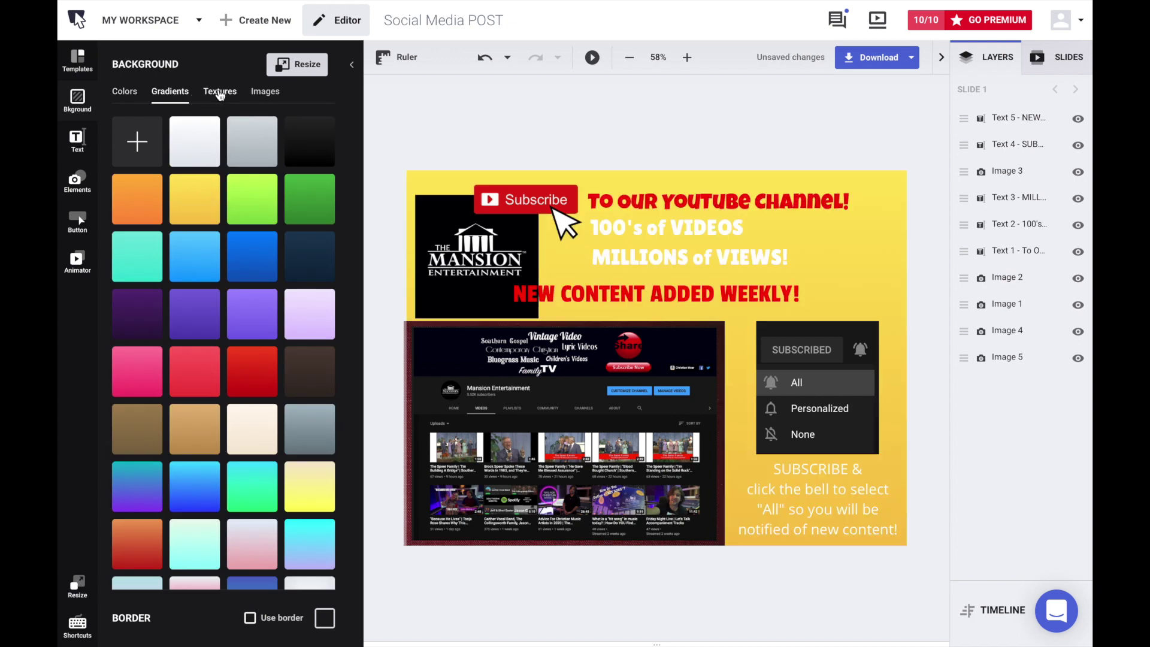
click(219, 92)
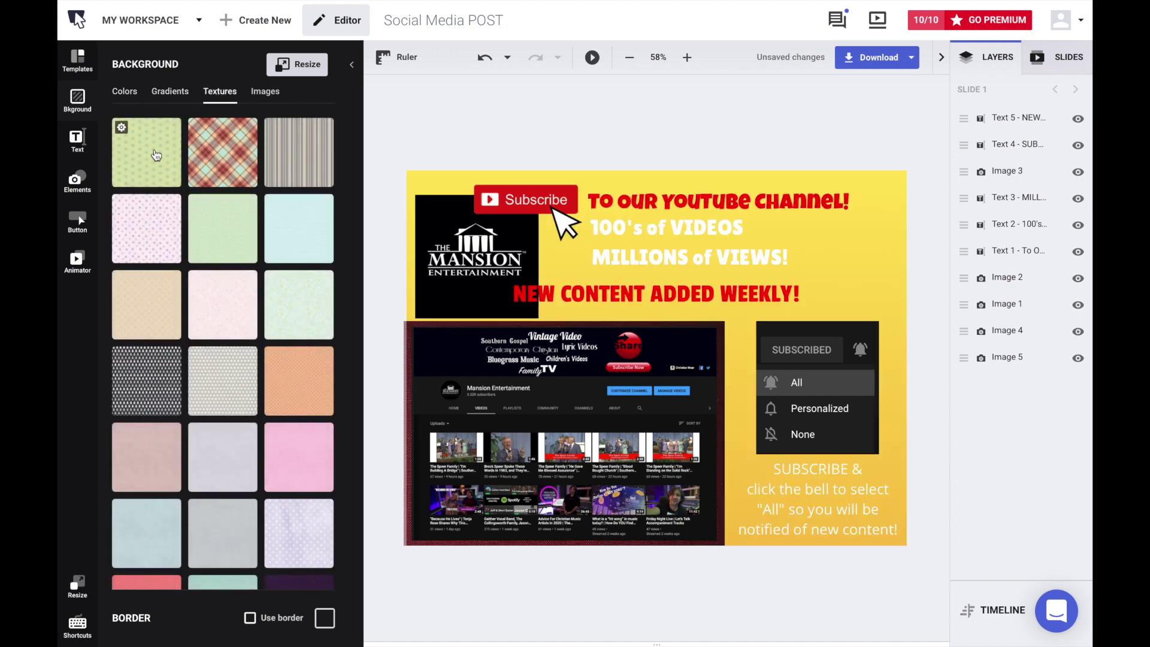
click(156, 156)
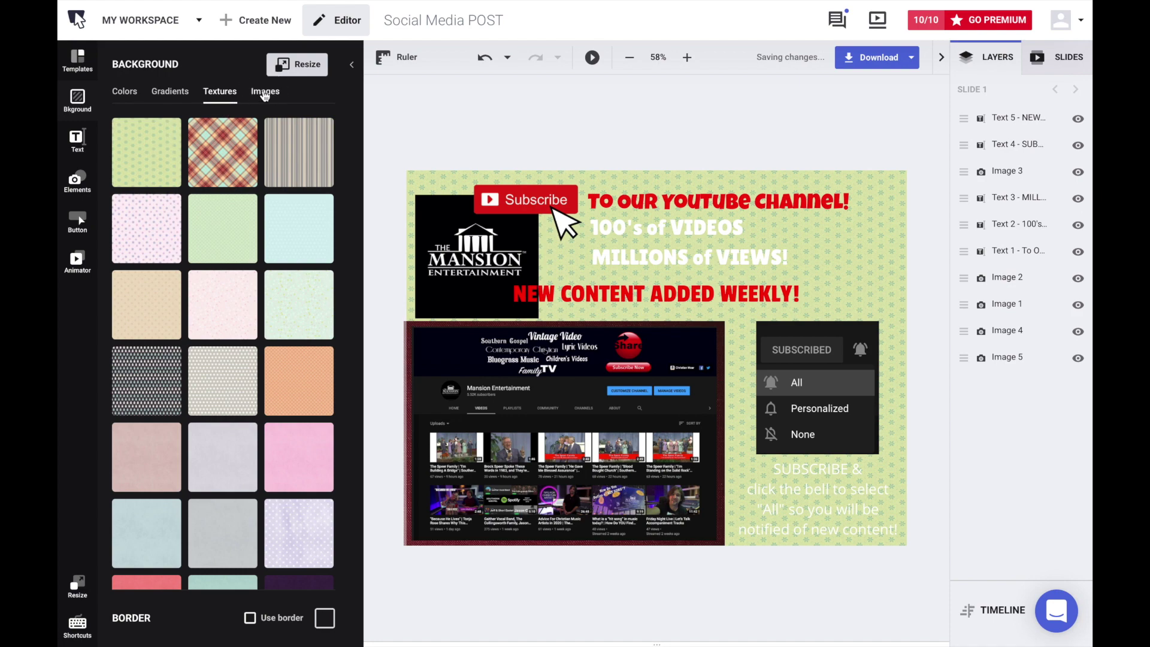
click(264, 93)
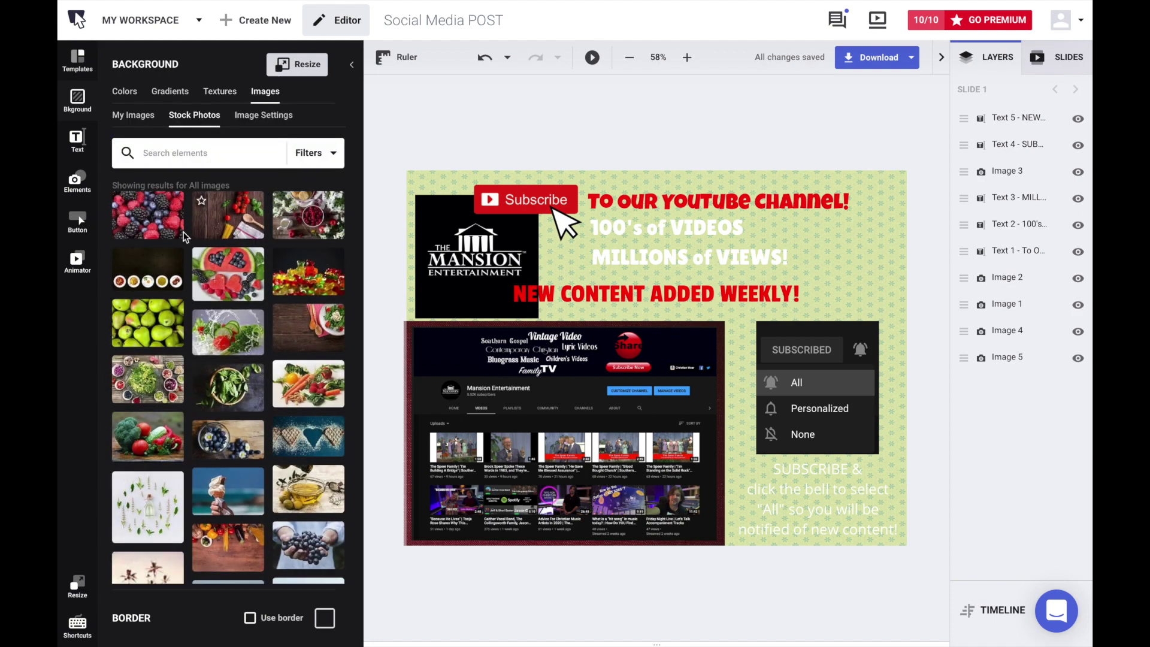
click(77, 99)
click(82, 139)
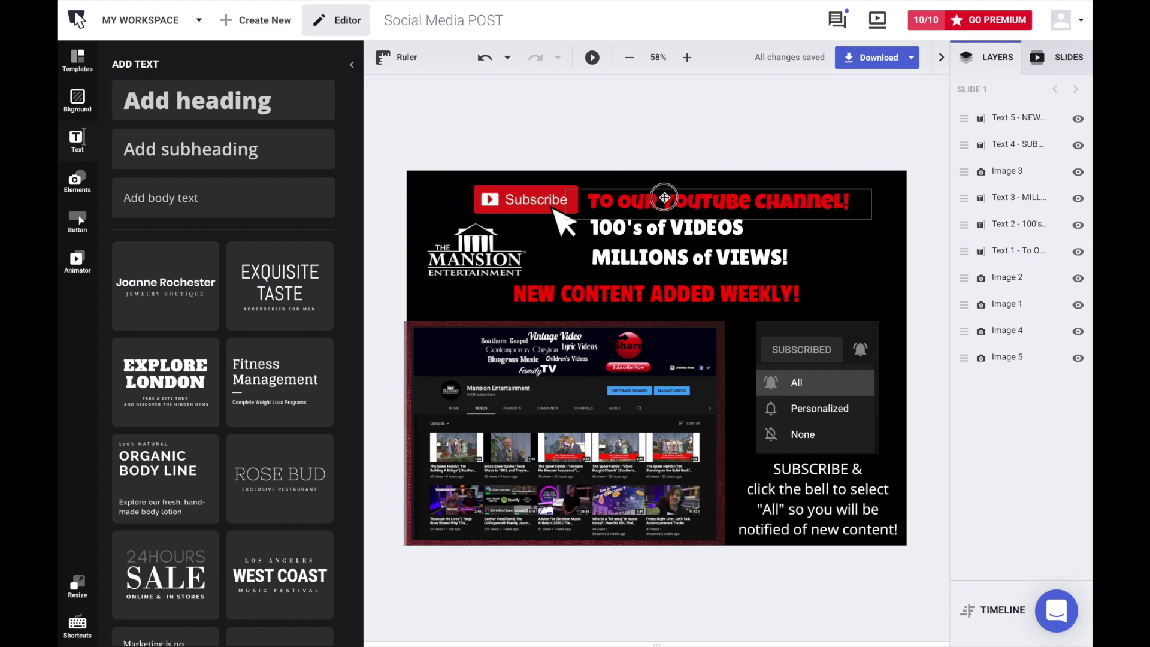
click(664, 198)
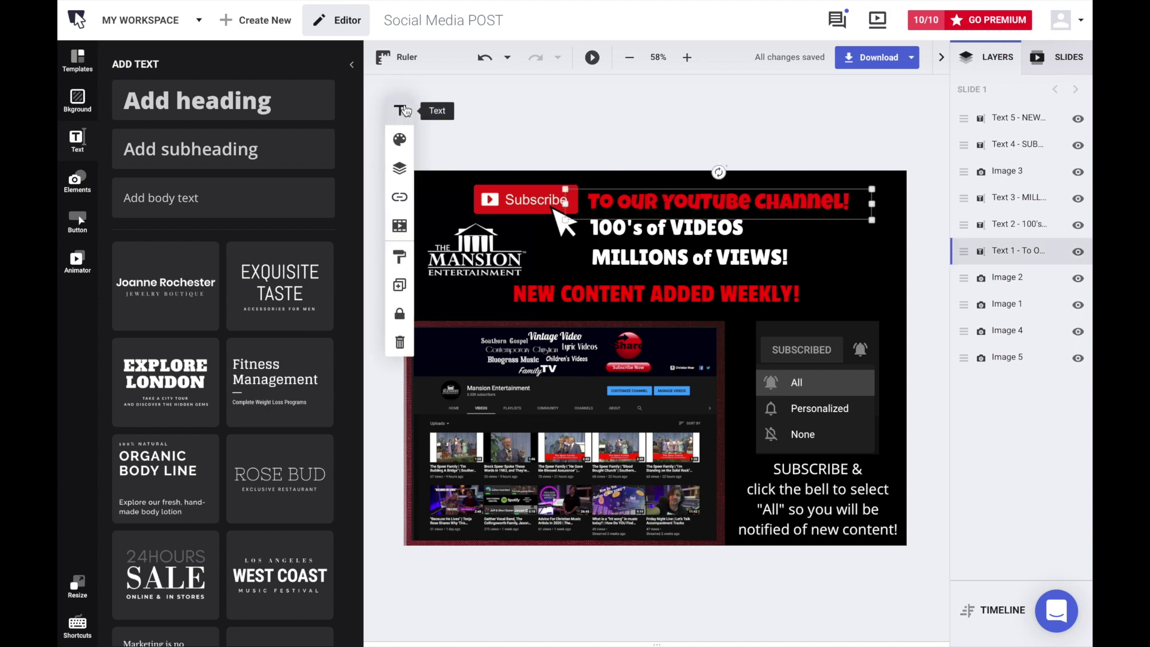
click(405, 111)
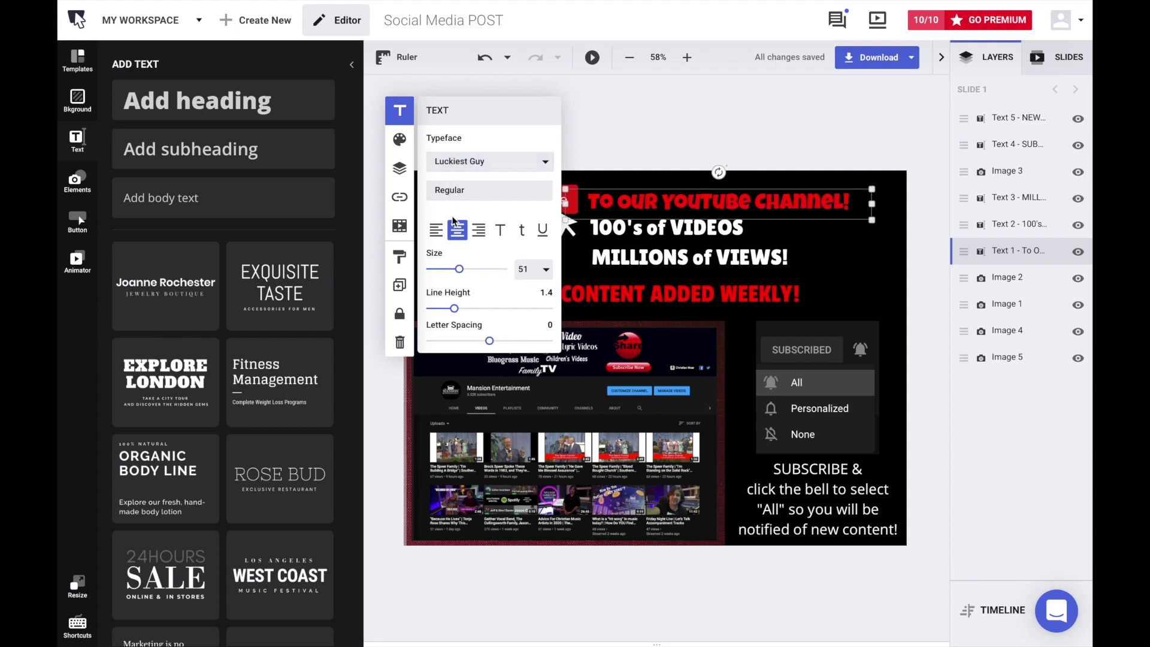
click(404, 149)
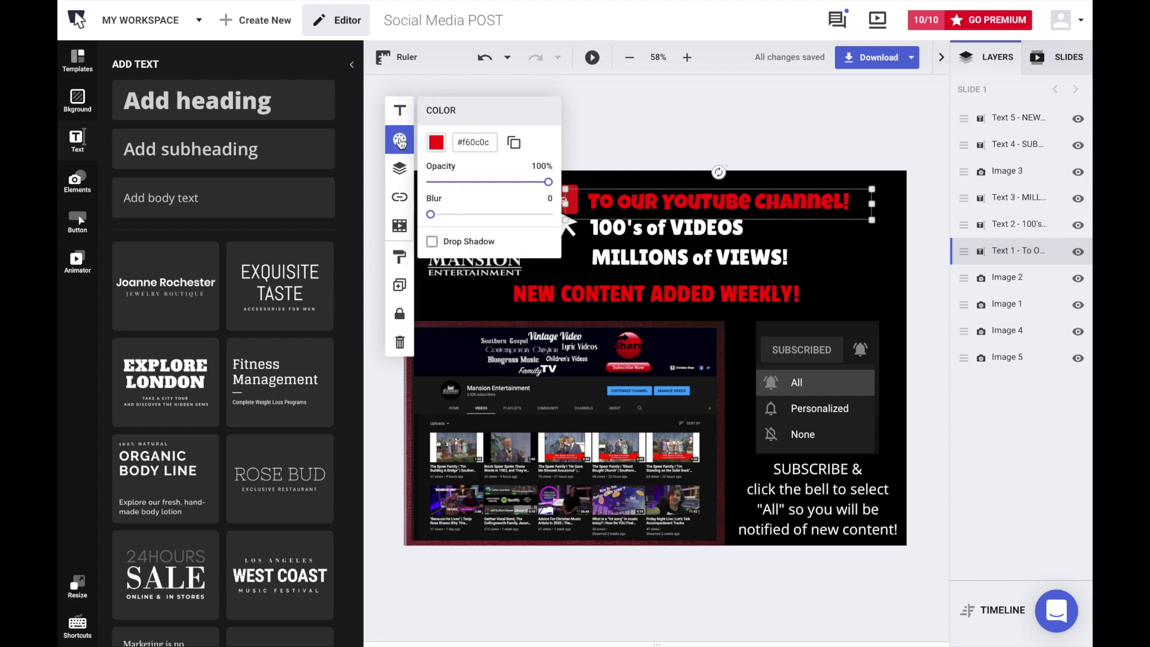
click(431, 241)
click(432, 241)
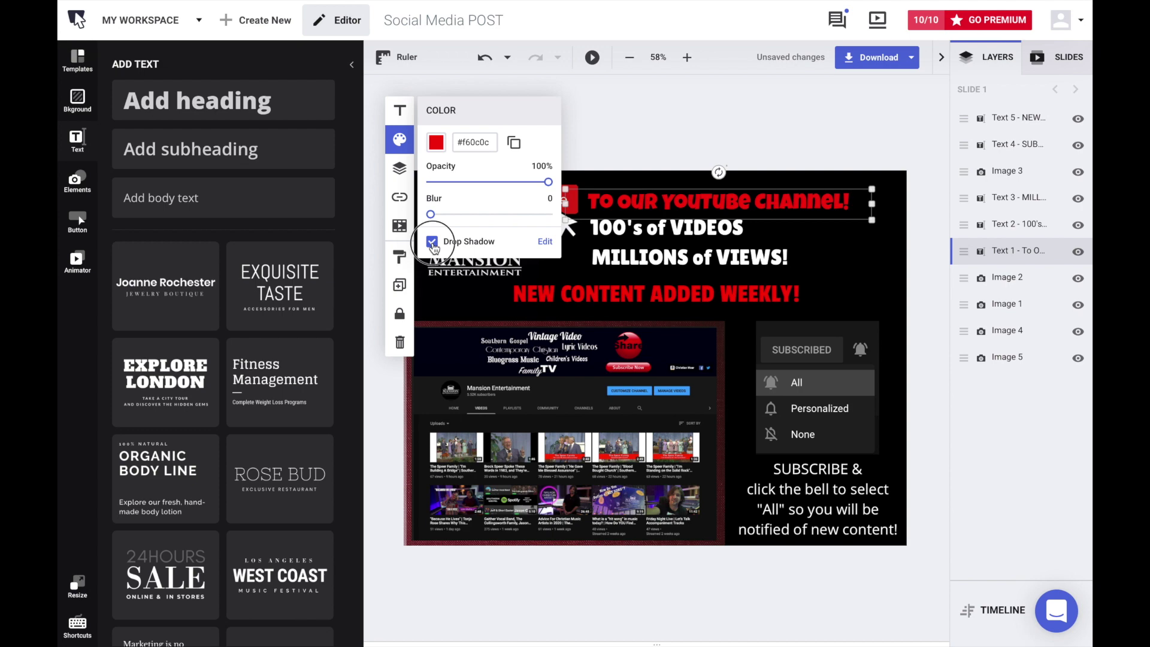
click(439, 145)
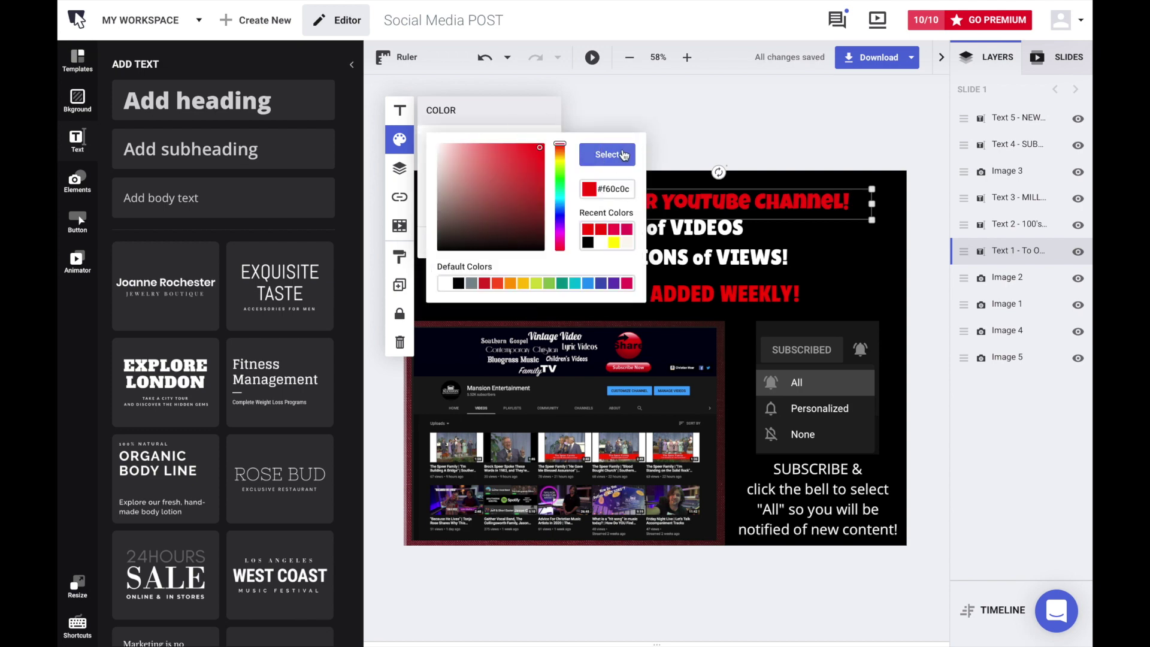
click(623, 155)
click(628, 133)
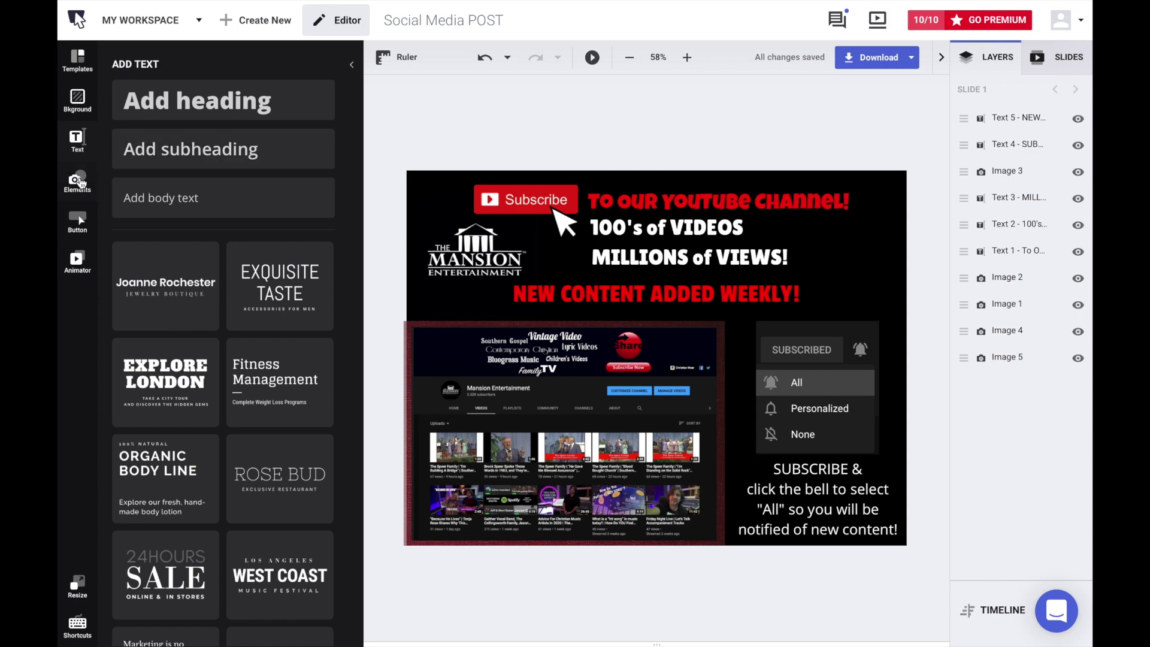
click(78, 181)
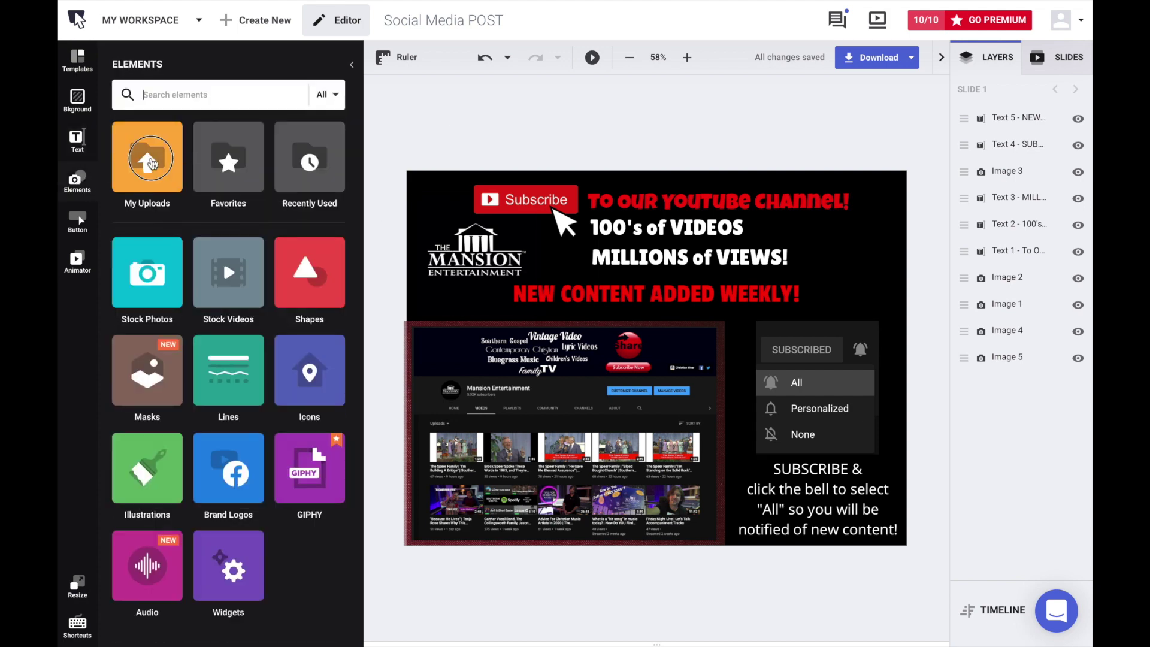
- Check My Uploads, then search Stock Photos for mountains
click(151, 163)
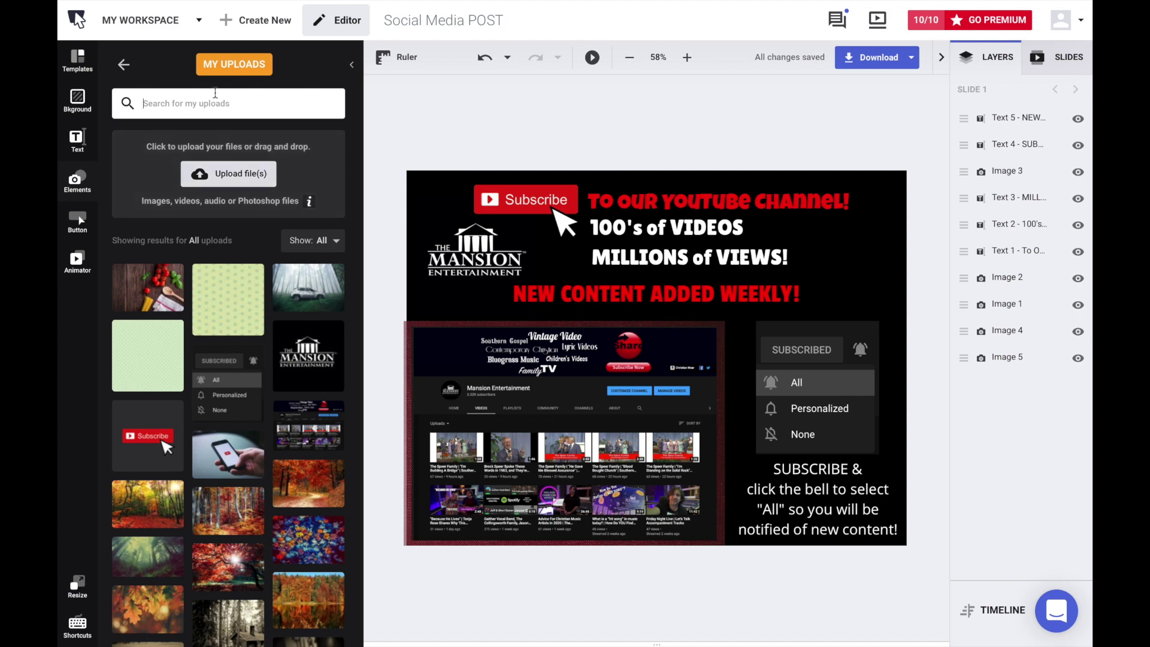
click(124, 64)
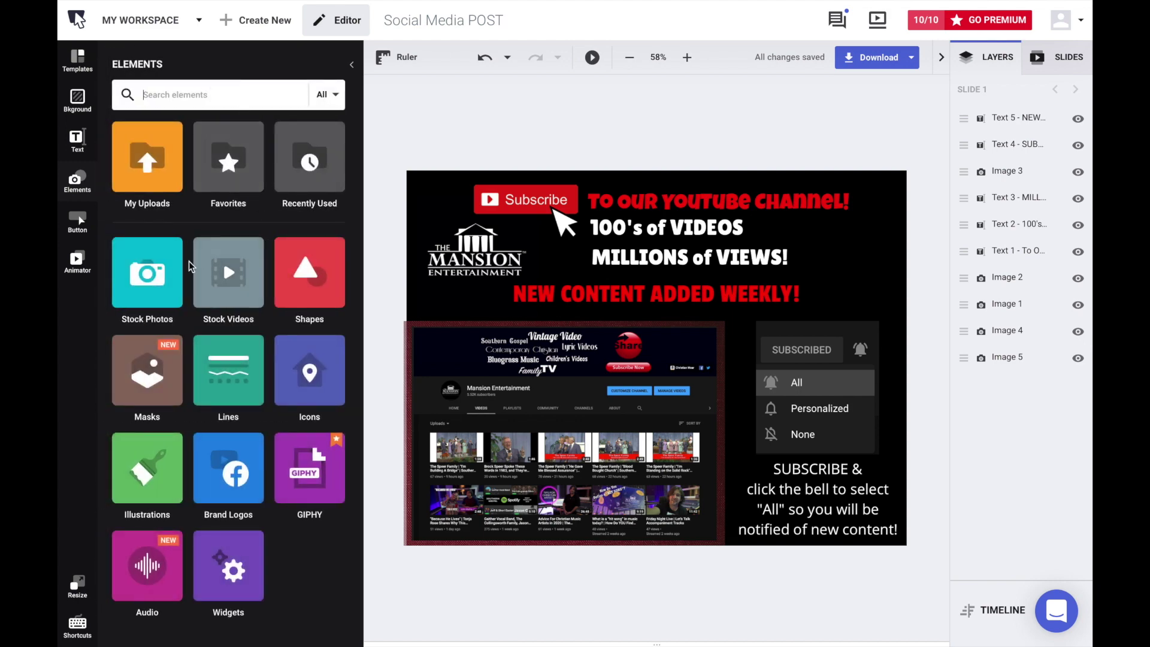
click(150, 274)
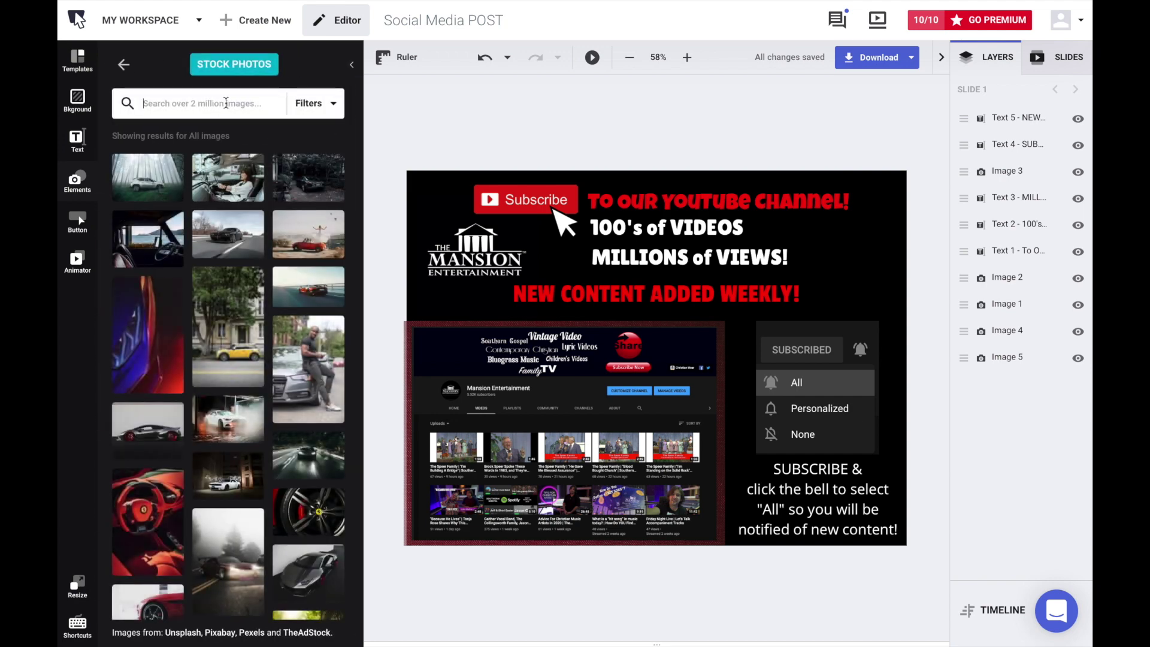
click(225, 103)
text(mountains)
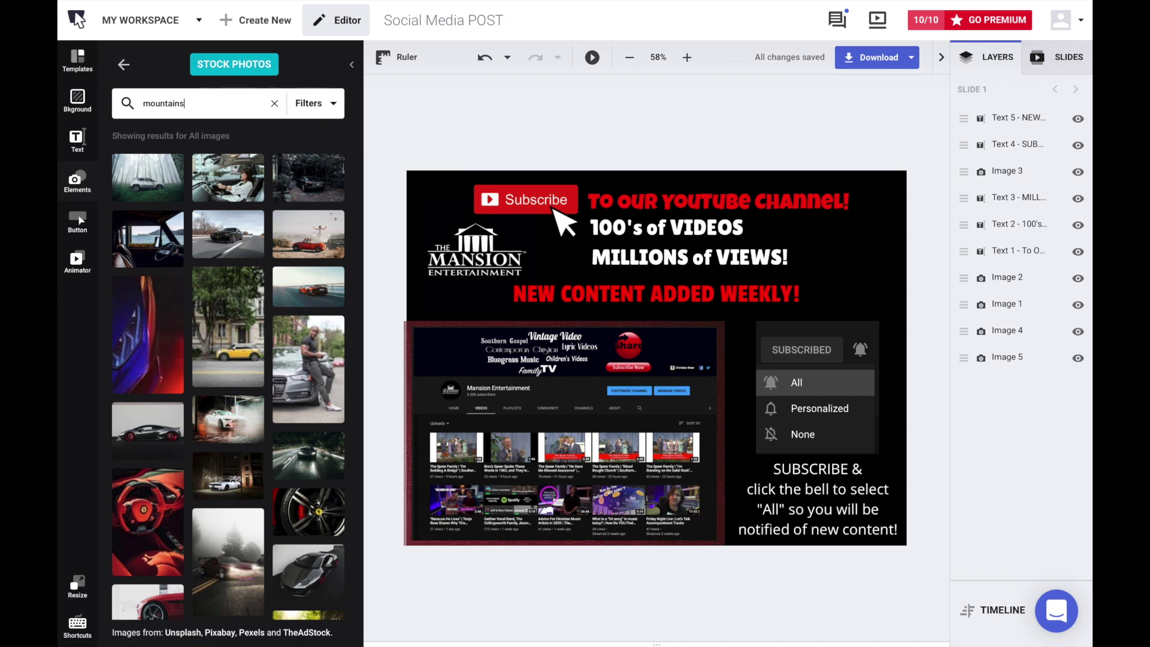
key(Return)
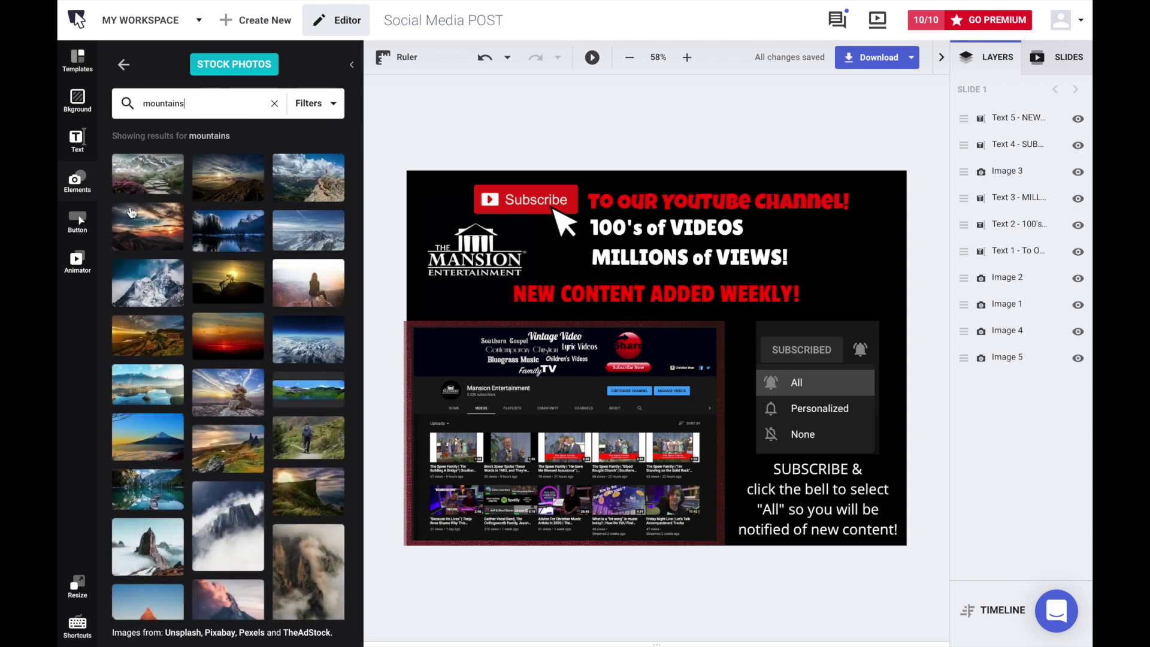
click(83, 223)
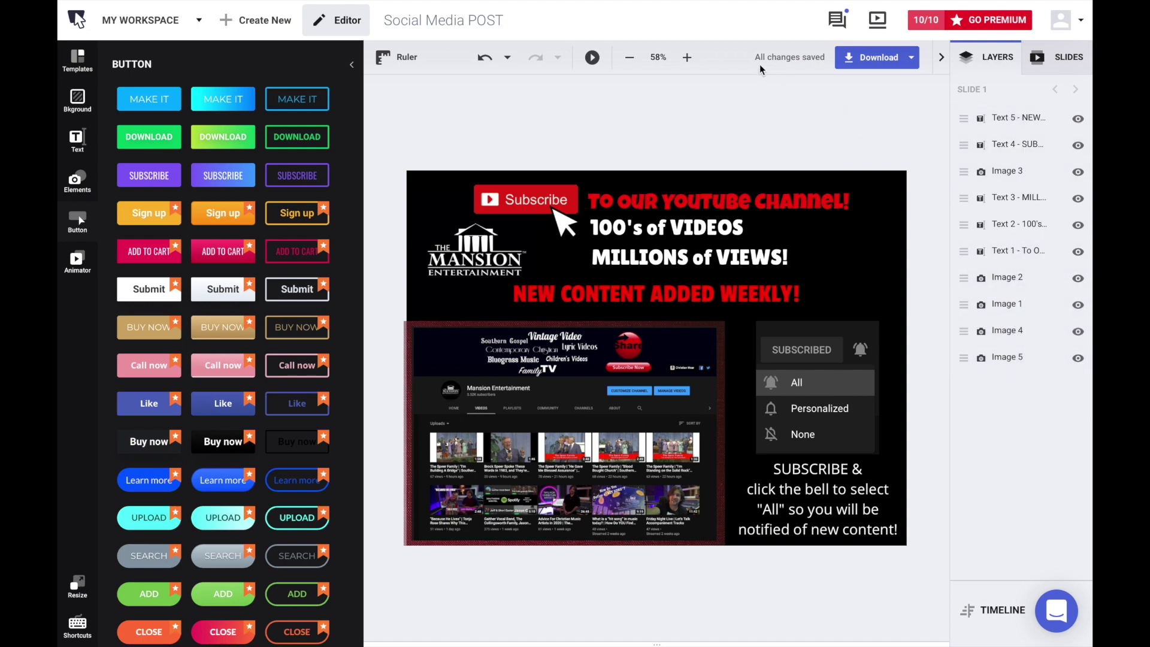
- Glance at the Download export options and Templates, then exit to the workspace Designs list
click(913, 60)
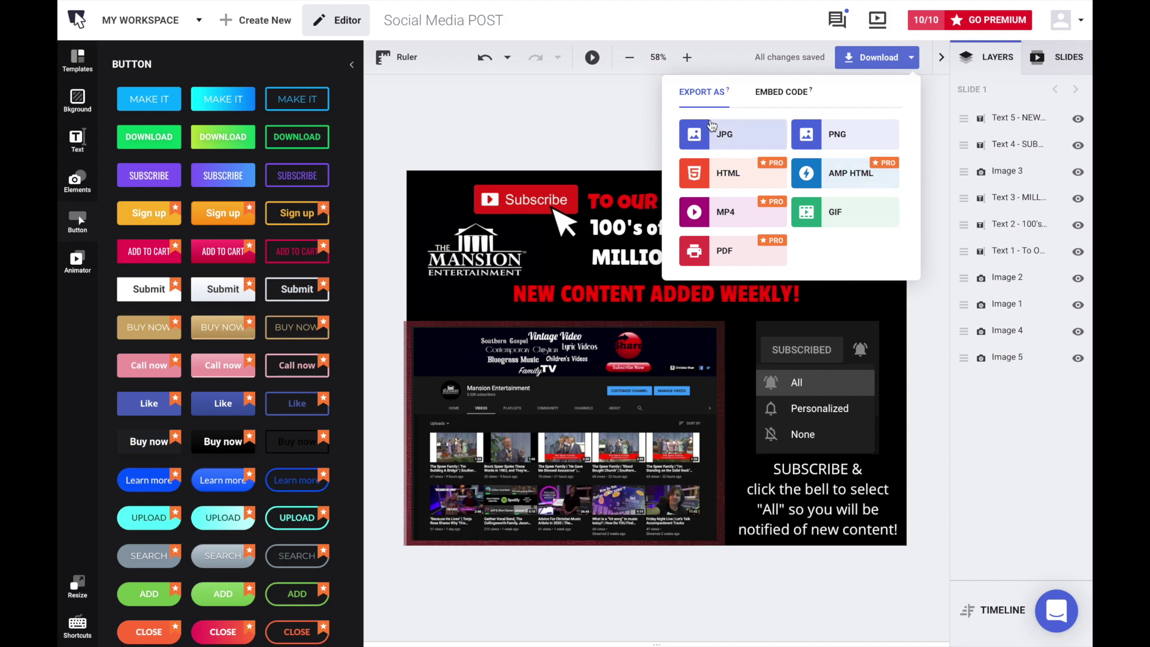
click(619, 109)
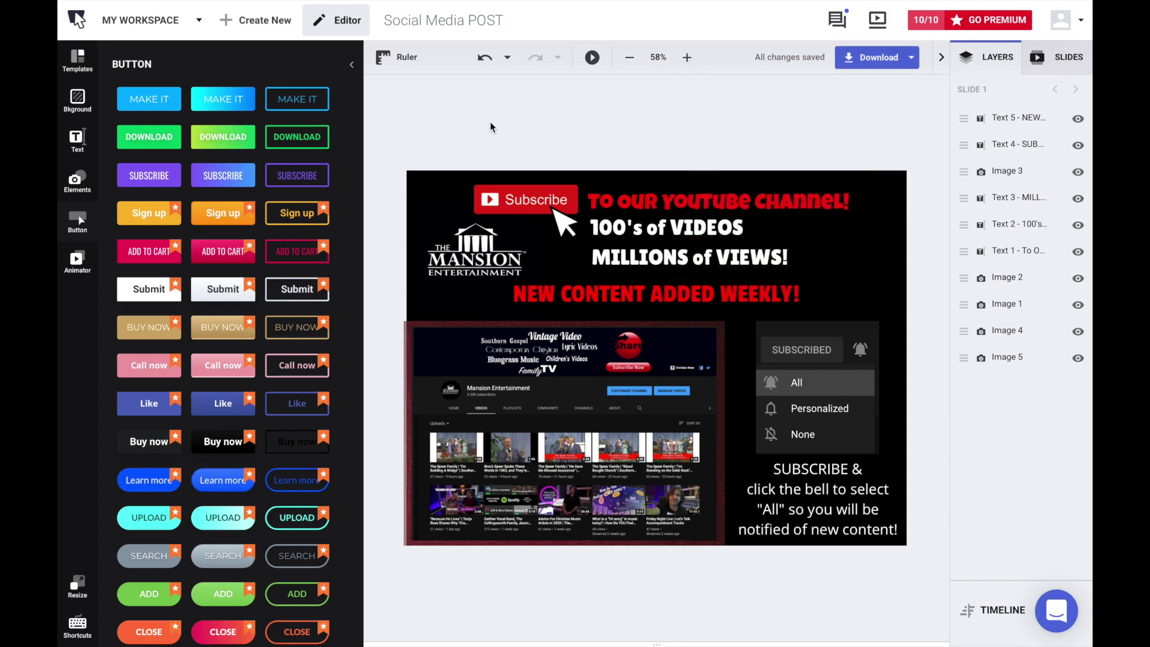
click(78, 62)
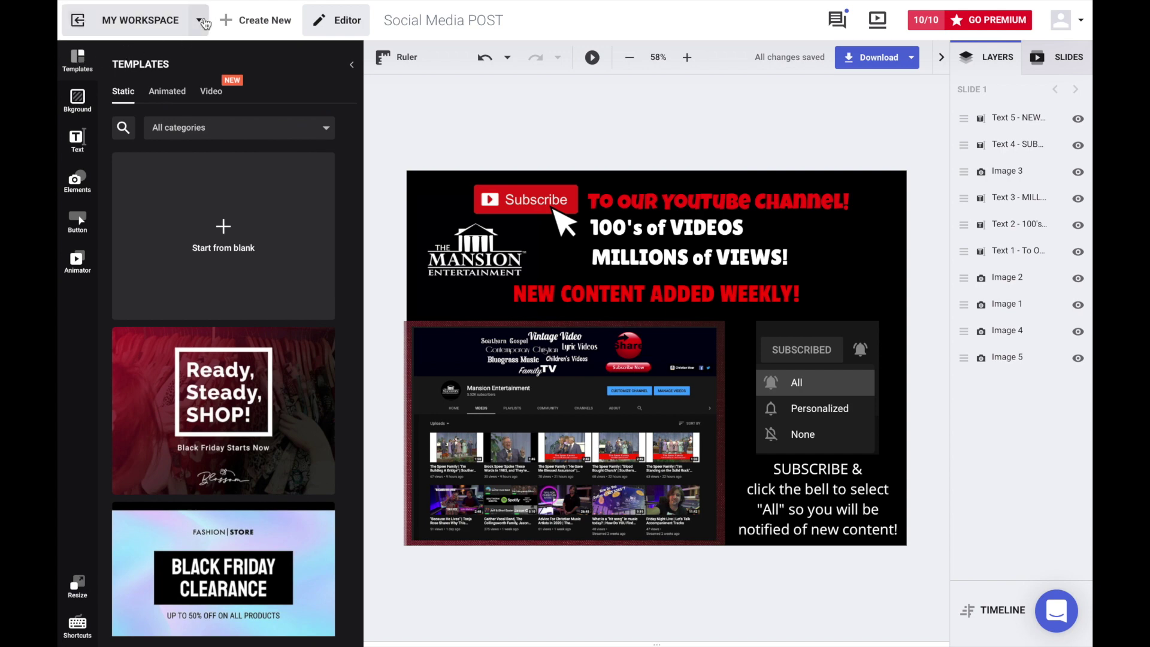
click(78, 21)
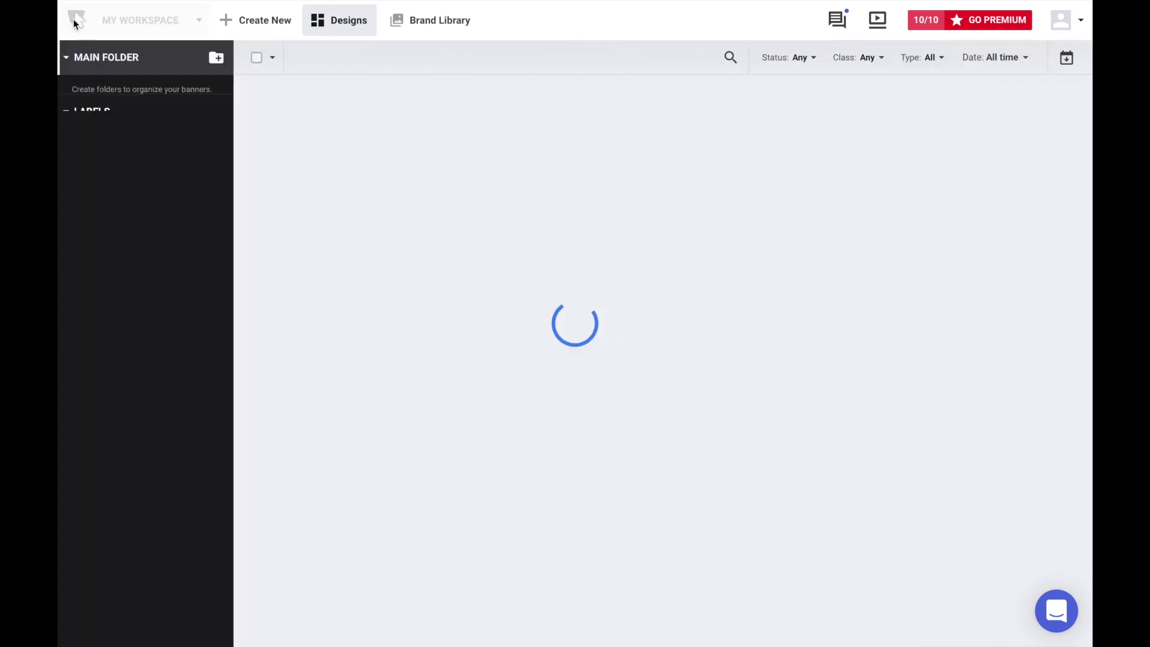